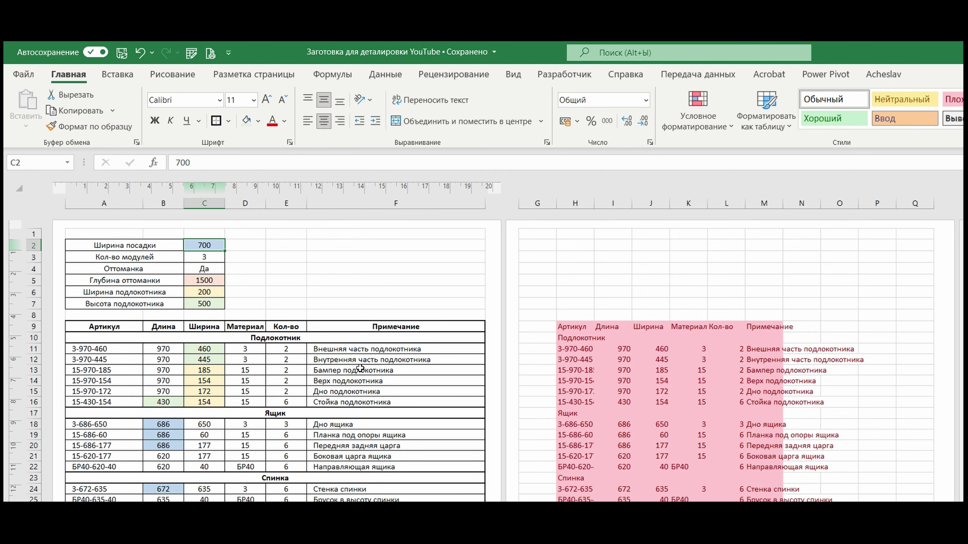
Step: Enter 800 in C2 (Ширина посадки), replacing the 700 value
{"action": "type", "text": "800"}
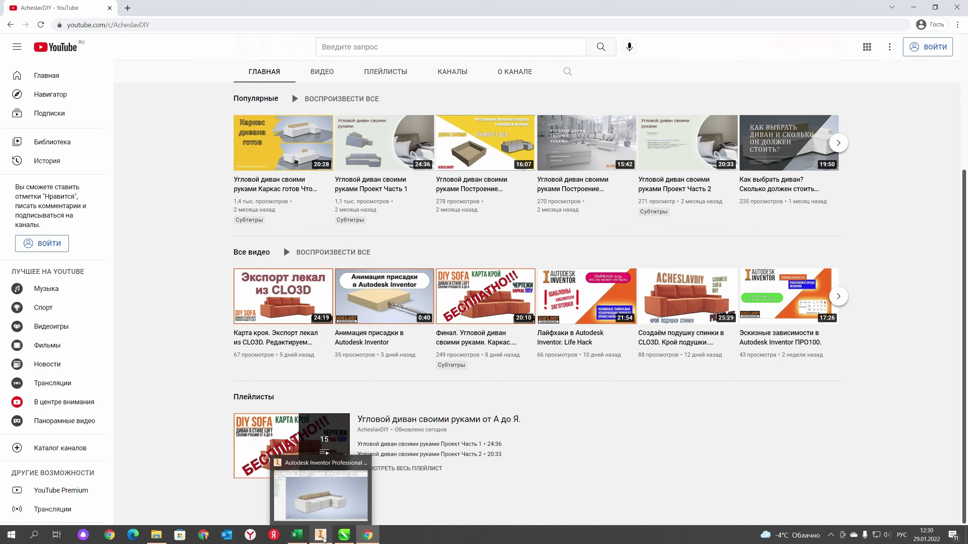
Step: Open Правый подлокотник.iam from the sofa frame assembly in its own tab
{"action": "left_click", "coordinate": [323, 539]}
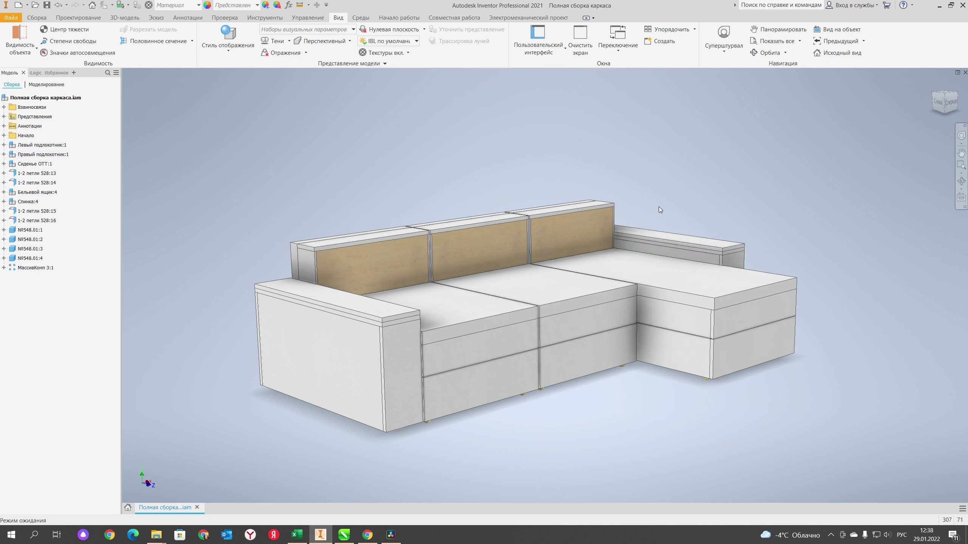
{"action": "left_click", "coordinate": [682, 250]}
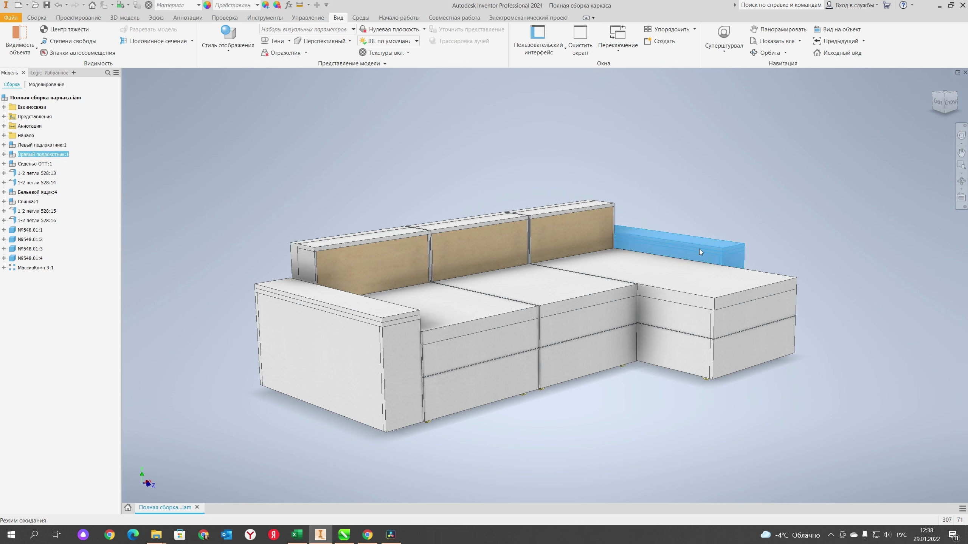
{"action": "right_click", "coordinate": [699, 249]}
{"action": "left_click", "coordinate": [680, 227]}
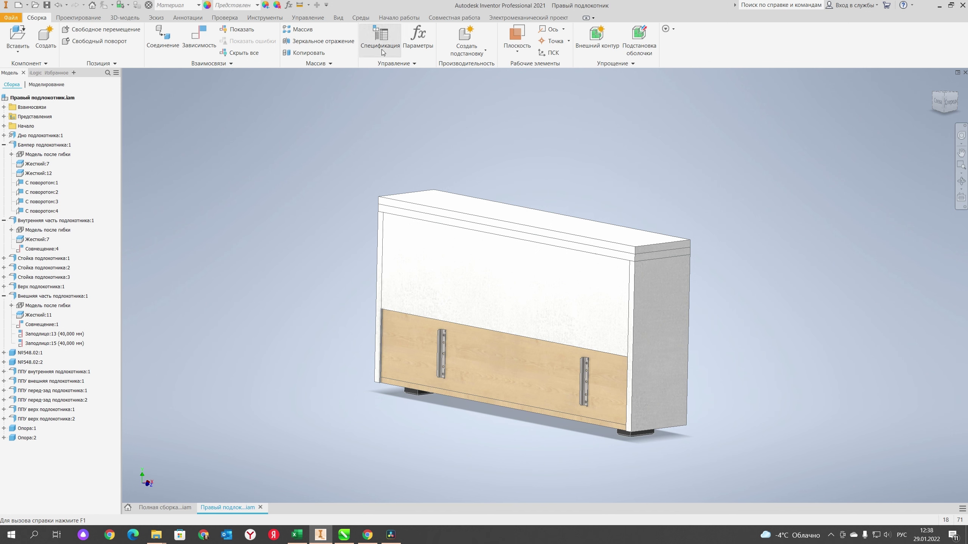
Step: Show the armrest's bill of materials on Только детали, turning that view off and back on
{"action": "left_click", "coordinate": [378, 33]}
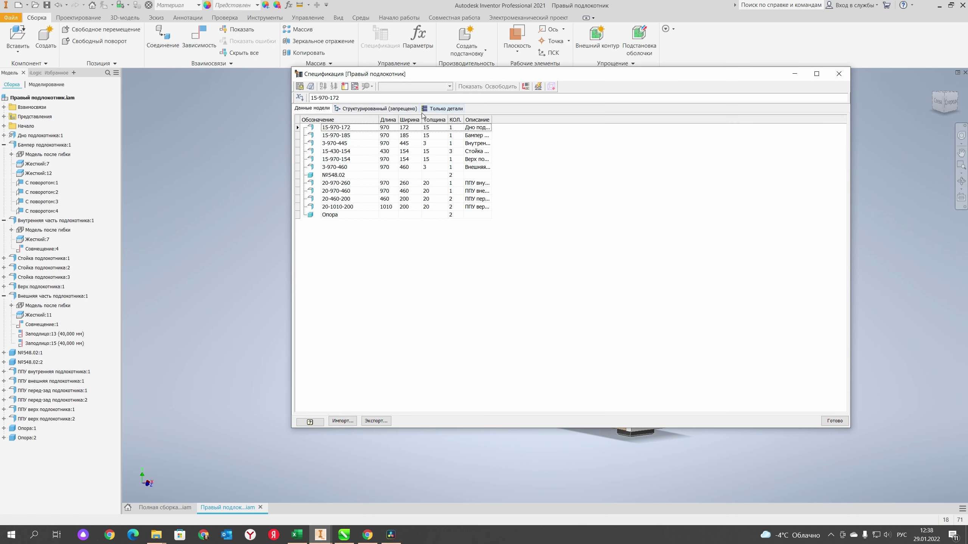
{"action": "left_click", "coordinate": [438, 108]}
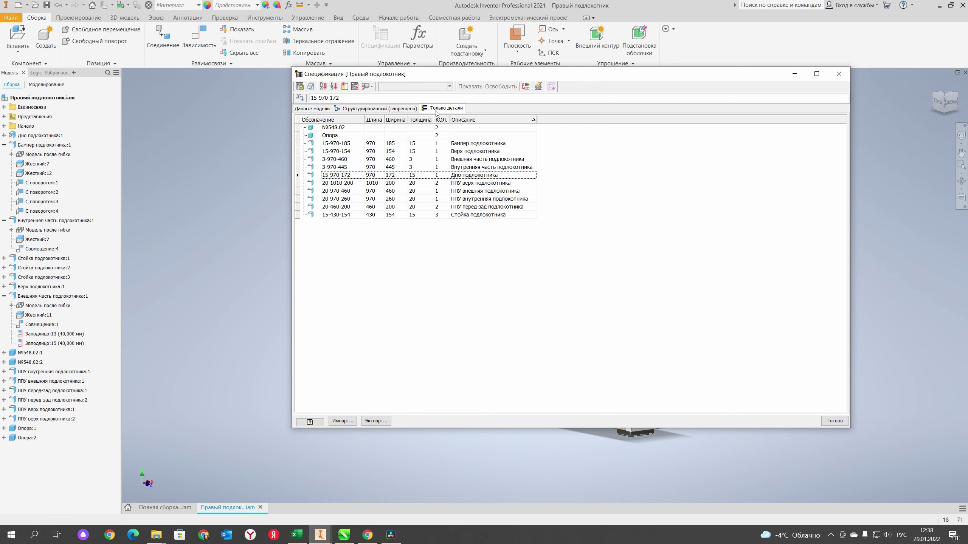
{"action": "right_click", "coordinate": [436, 111]}
{"action": "left_click", "coordinate": [462, 126]}
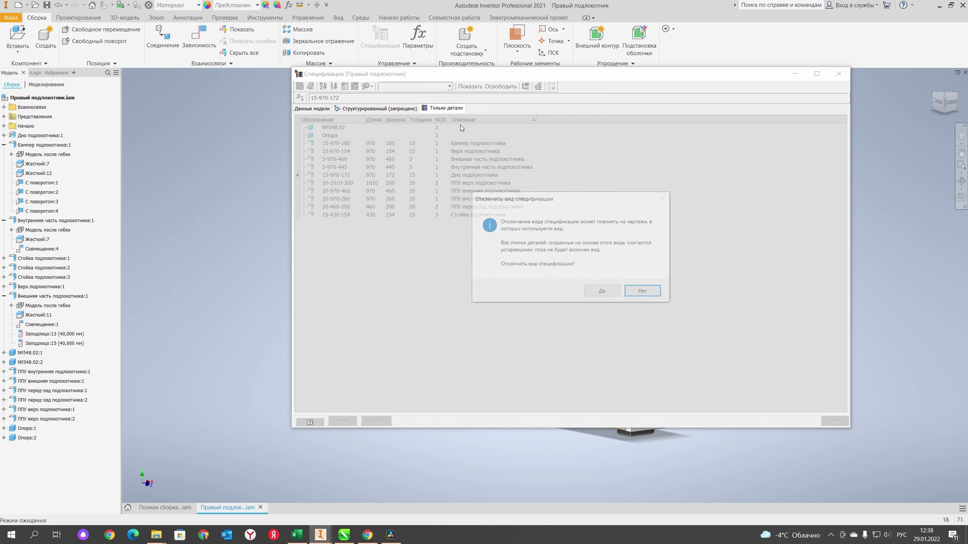
{"action": "left_click", "coordinate": [608, 291]}
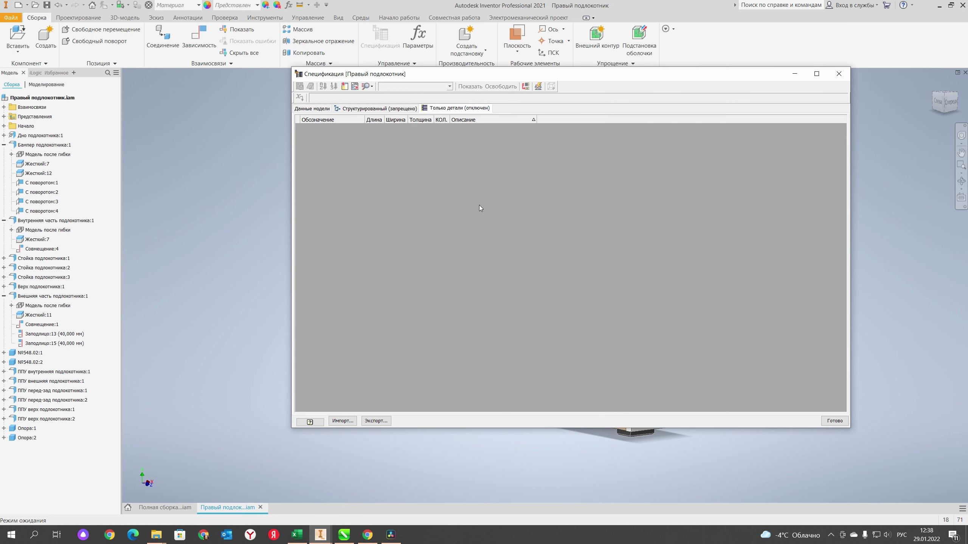
{"action": "right_click", "coordinate": [439, 111]}
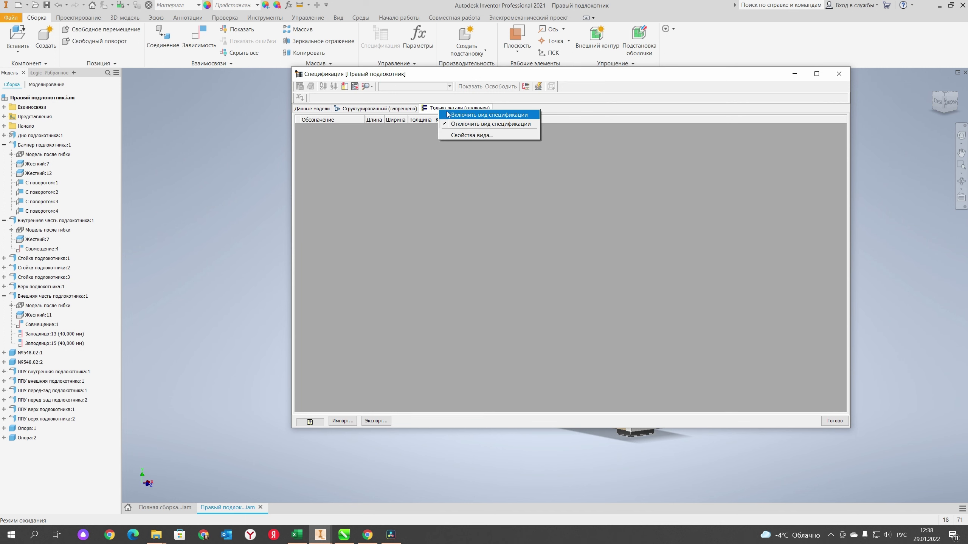
{"action": "left_click", "coordinate": [457, 116]}
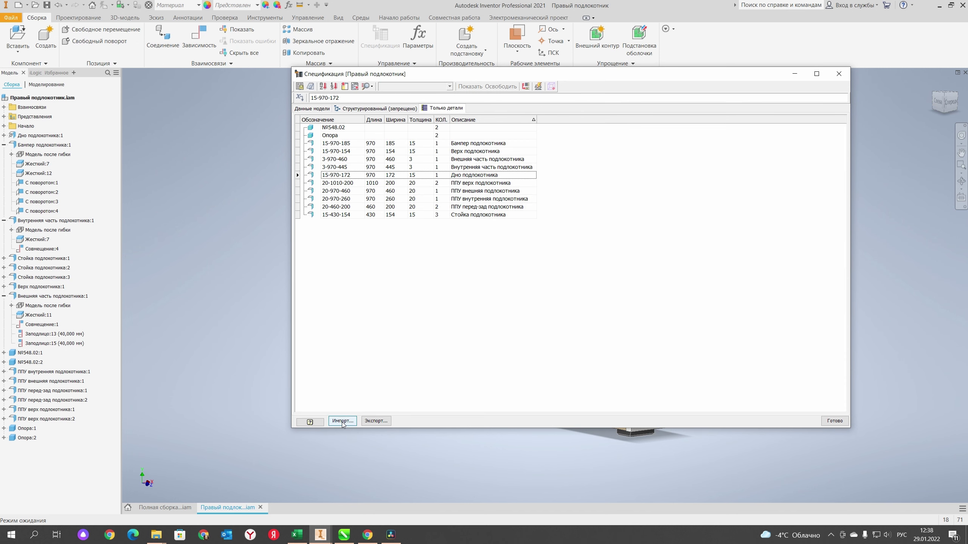
Step: Import the спецификация шаблон 2 settings file into the bill of materials
{"action": "left_click", "coordinate": [342, 421]}
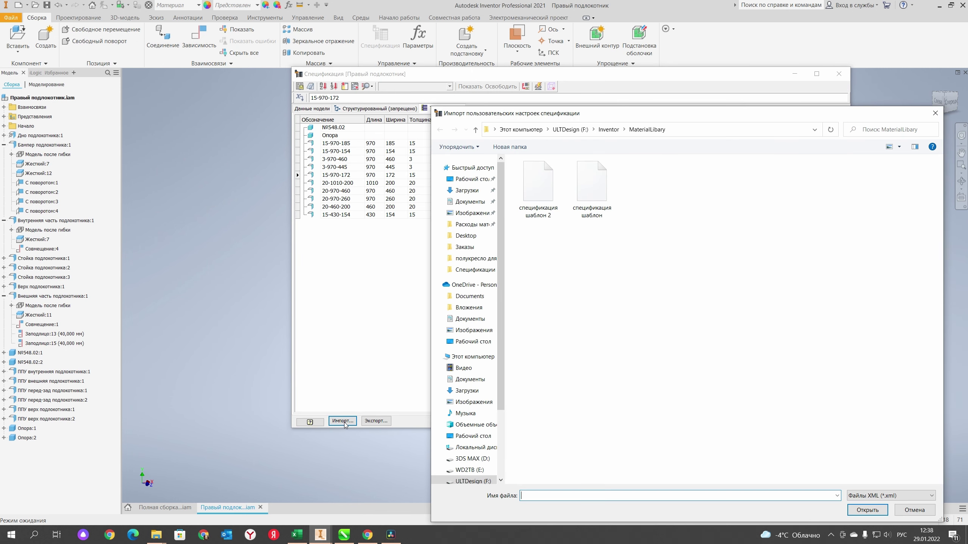
{"action": "left_click", "coordinate": [547, 190]}
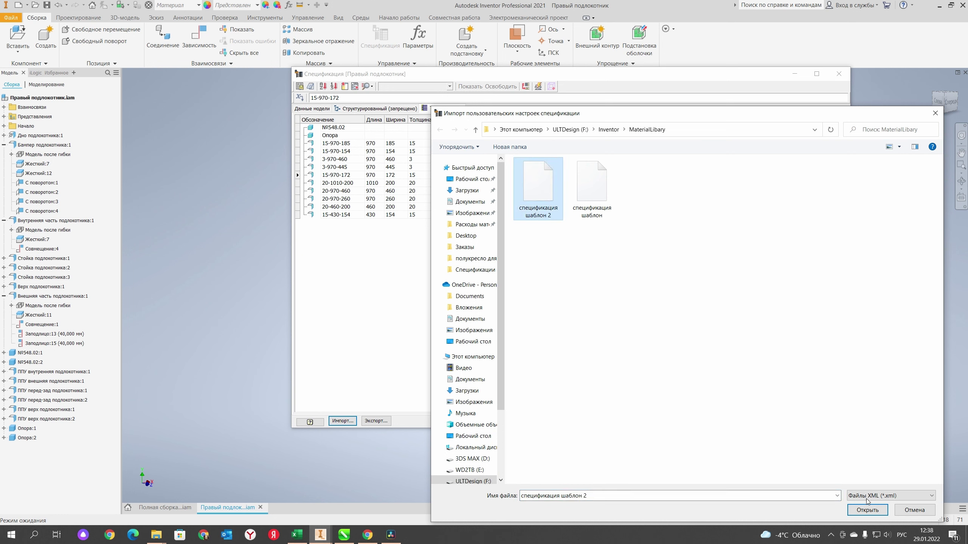
{"action": "left_click", "coordinate": [869, 512]}
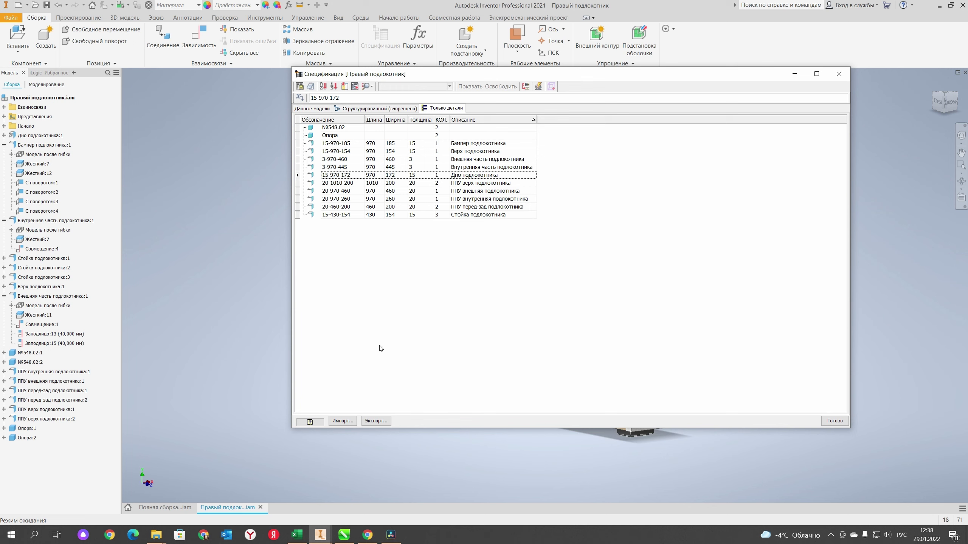
Step: Export the bill of materials over the Подлокотник Excel file in Спецификации
{"action": "left_click", "coordinate": [300, 87]}
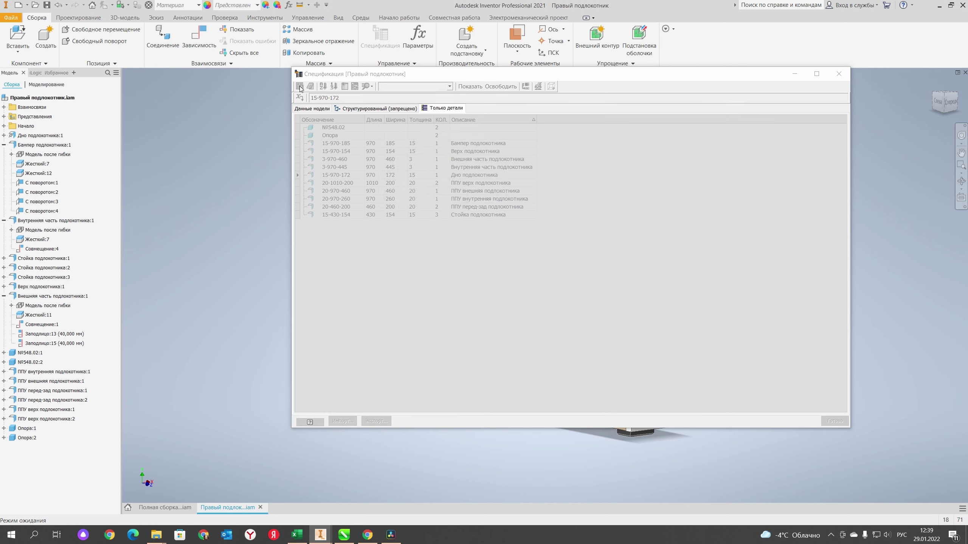
{"action": "left_click", "coordinate": [460, 205]}
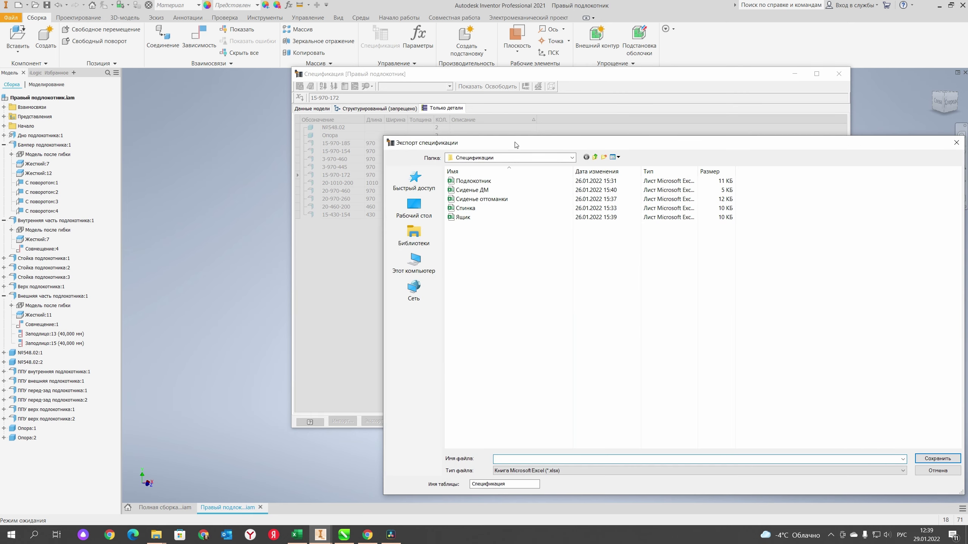
{"action": "left_click_drag", "start_coordinate": [515, 145], "coordinate": [456, 134]}
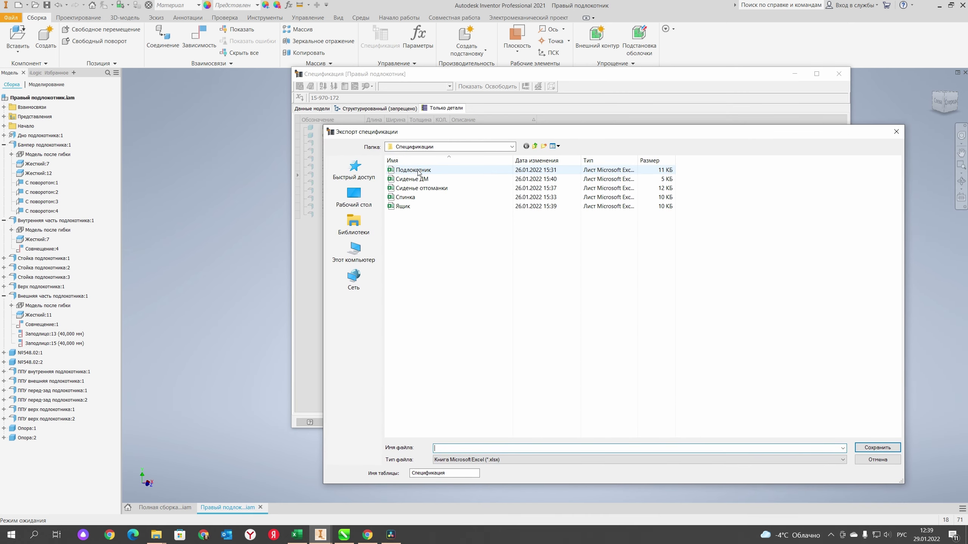
{"action": "left_click", "coordinate": [418, 172]}
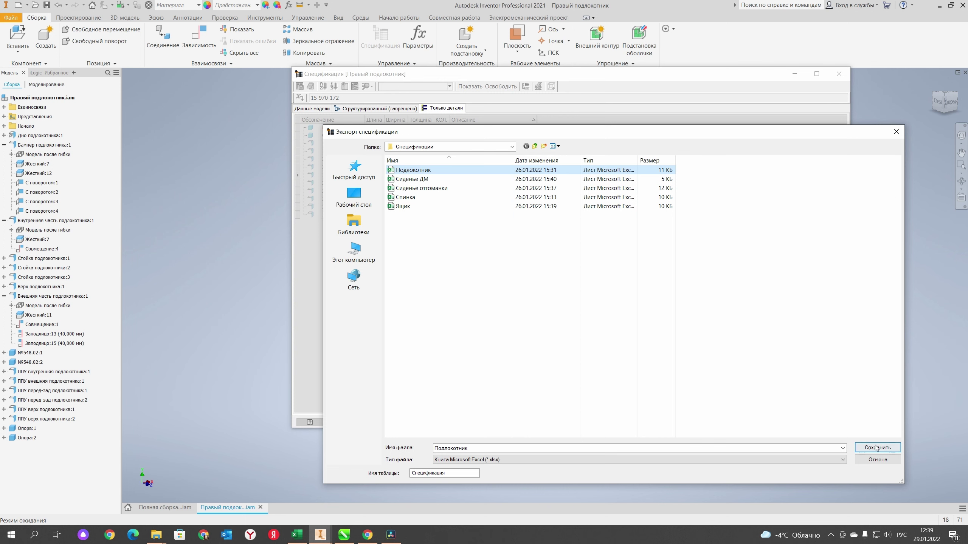
{"action": "left_click", "coordinate": [878, 460]}
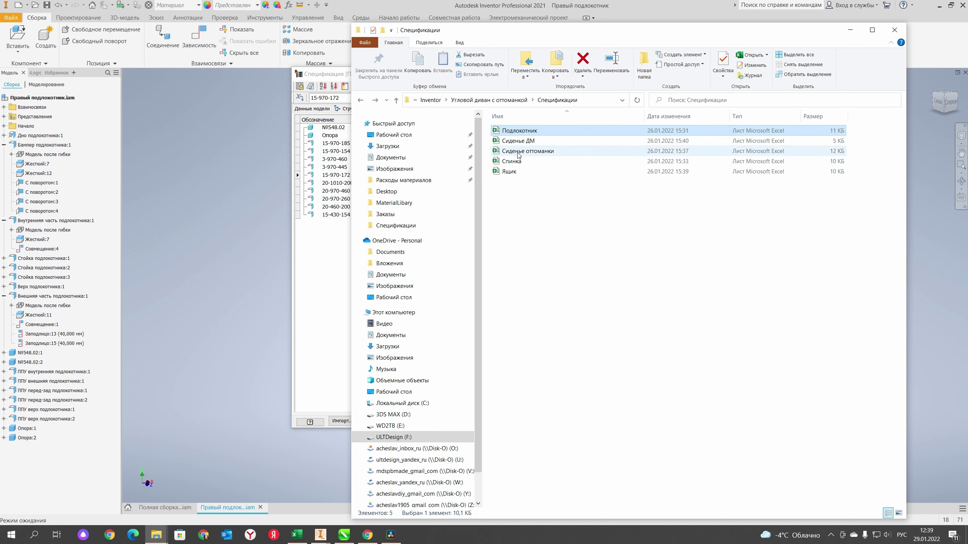
Step: Open Подлокотник beside the template, check armrest width 200 in E1, then return to Inventor
{"action": "double_click", "coordinate": [513, 131]}
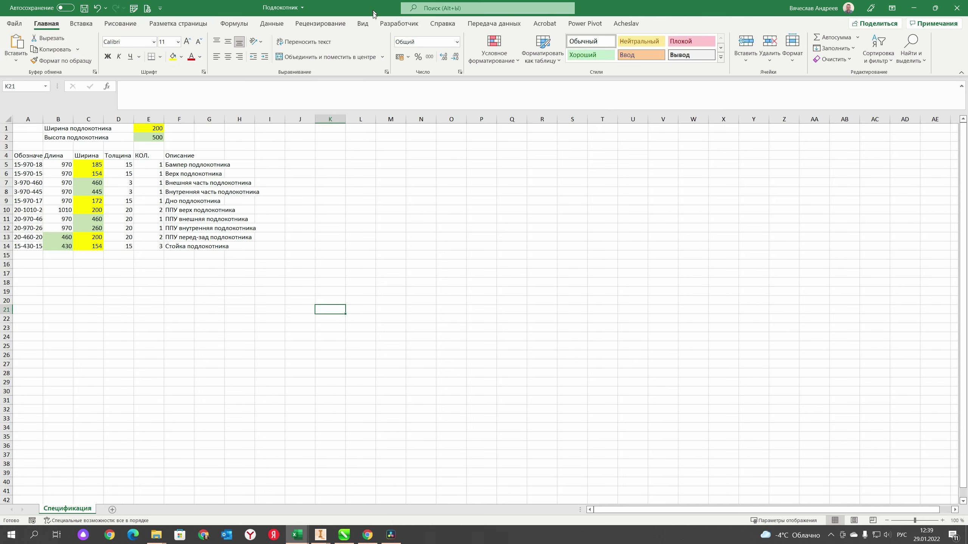
{"action": "left_click_drag", "start_coordinate": [373, 13], "coordinate": [610, 75]}
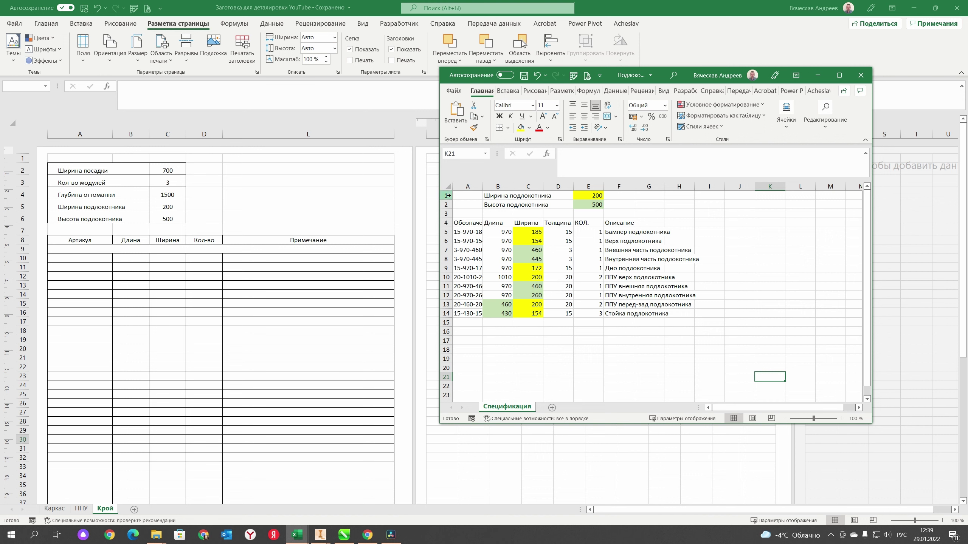
{"action": "left_click", "coordinate": [497, 195]}
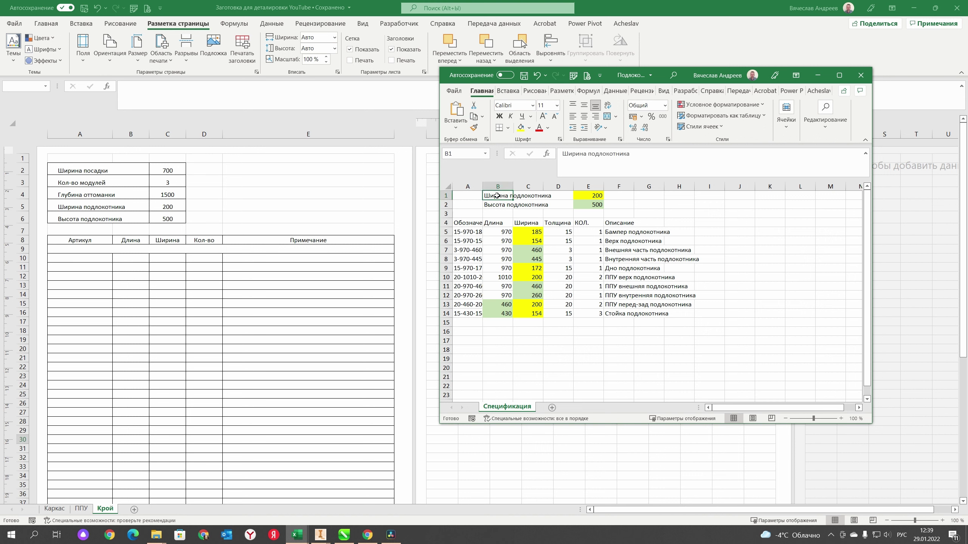
{"action": "left_click", "coordinate": [584, 196]}
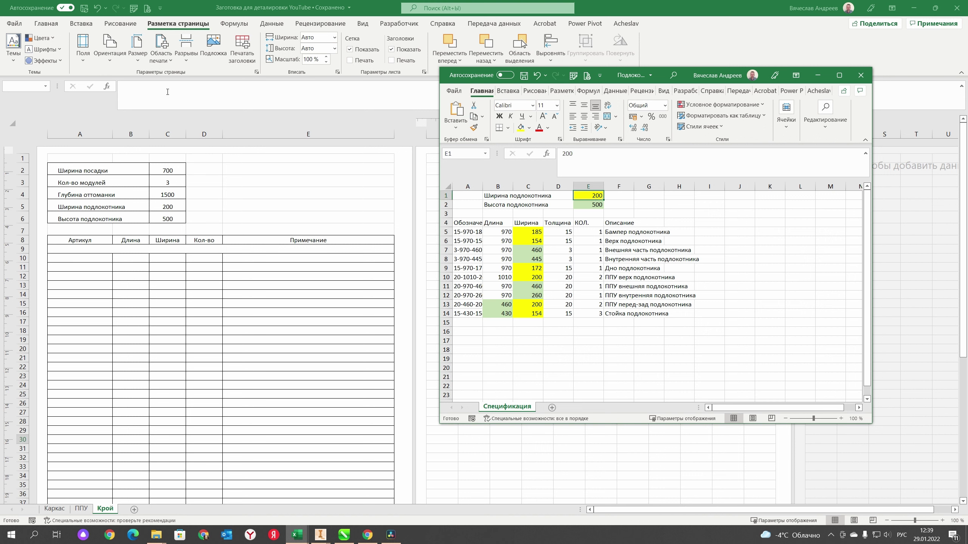
{"action": "mouse_move", "coordinate": [320, 535]}
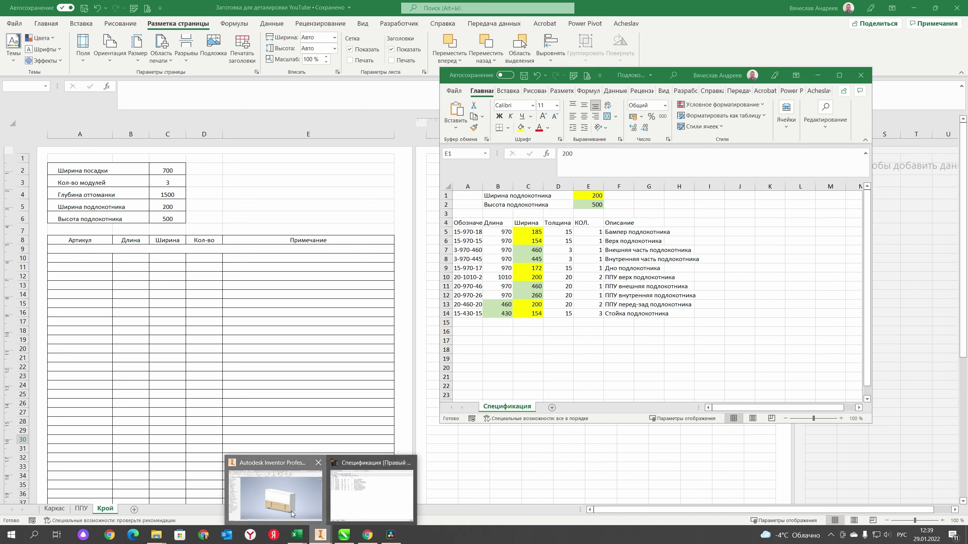
{"action": "left_click", "coordinate": [293, 514]}
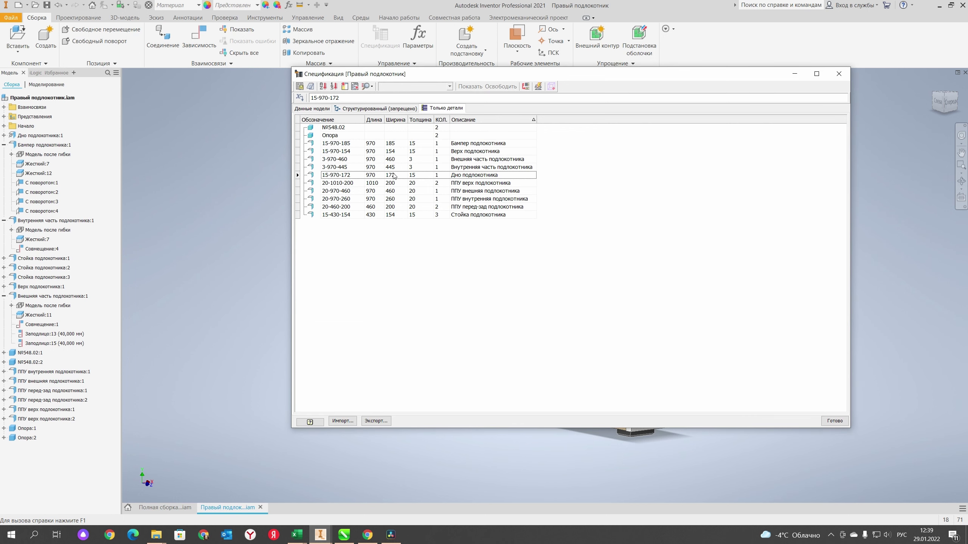
Step: Show Inventor's Параметры list and compare it with the armrest height 500 in E2
{"action": "left_click", "coordinate": [288, 4]}
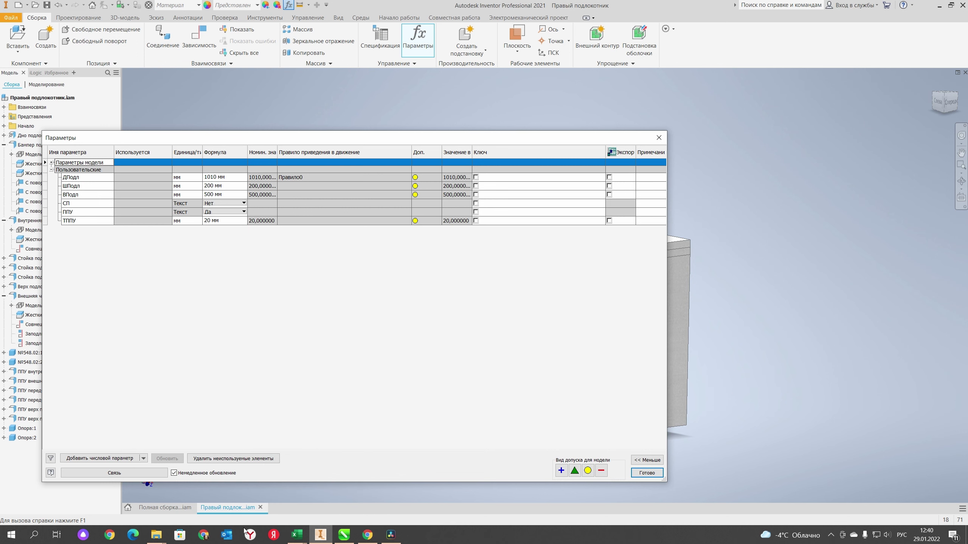
{"action": "mouse_move", "coordinate": [297, 534]}
{"action": "left_click", "coordinate": [391, 496]}
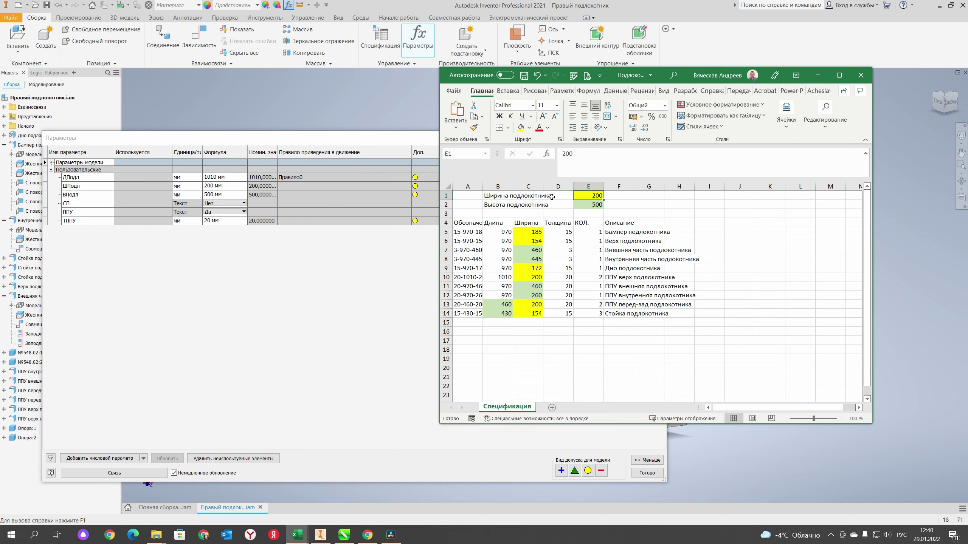
{"action": "left_click", "coordinate": [594, 203]}
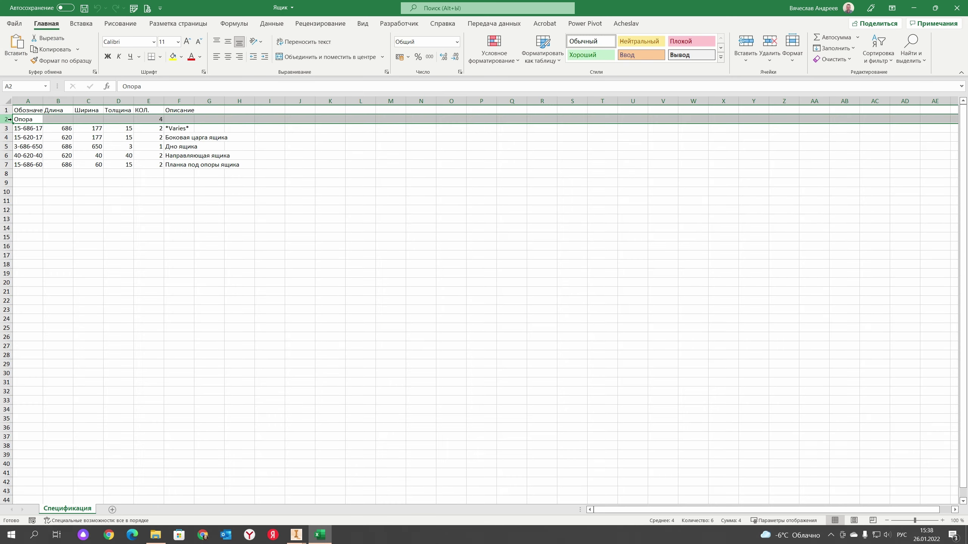
Step: Close the Ящик workbook and show the template's Каркас sheet after a glance at ППУ
{"action": "left_click", "coordinate": [956, 8]}
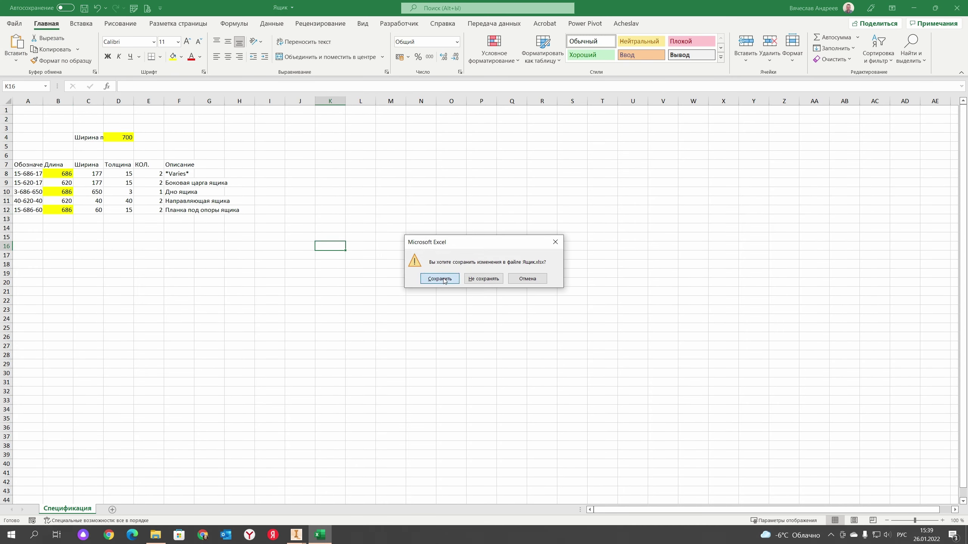
{"action": "left_click", "coordinate": [438, 279]}
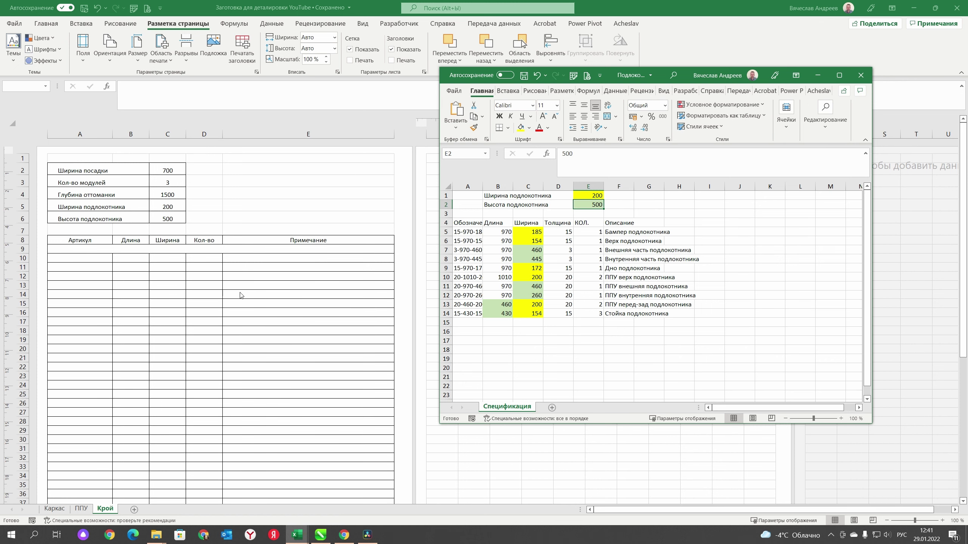
{"action": "left_click", "coordinate": [634, 9]}
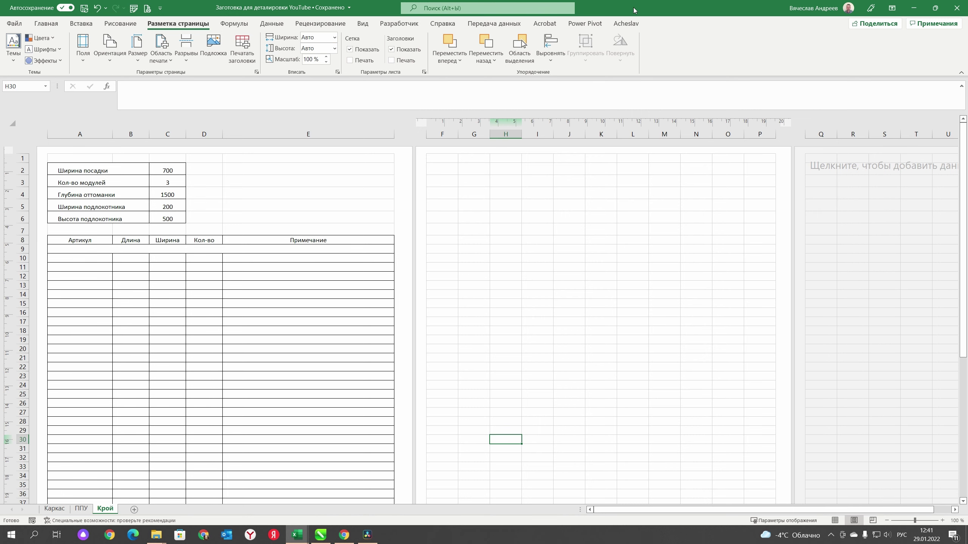
{"action": "left_click", "coordinate": [54, 508]}
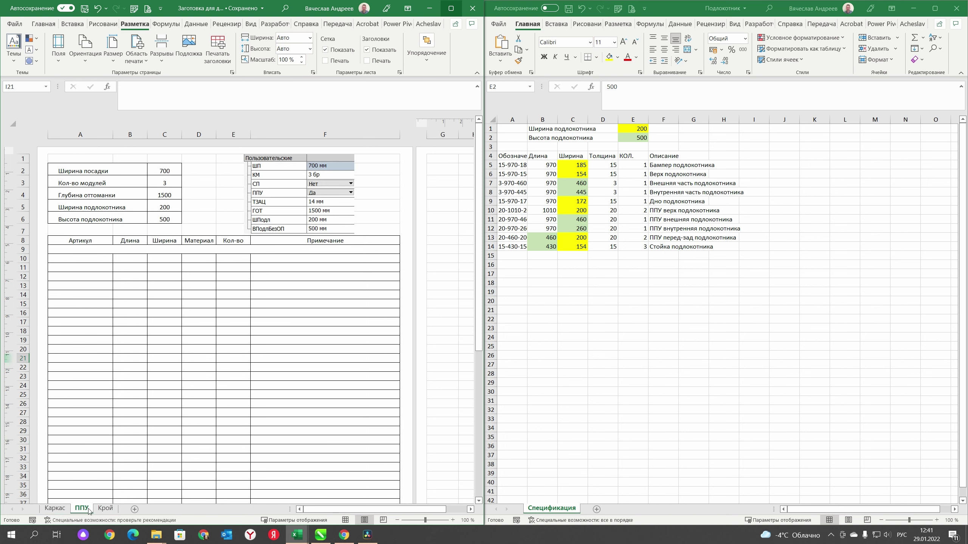
{"action": "left_click", "coordinate": [82, 509]}
{"action": "left_click", "coordinate": [55, 508]}
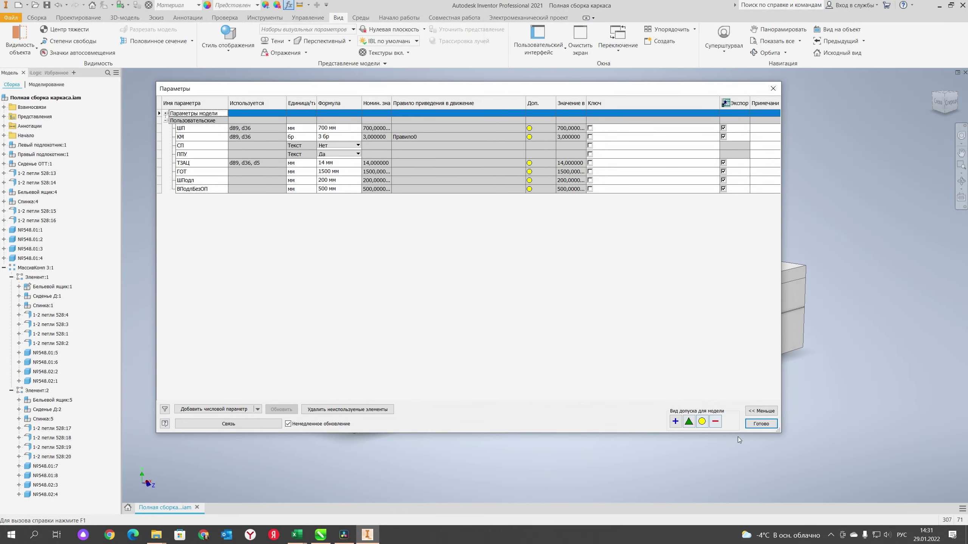
Step: Collapse the Parameters dialog with '<< Меньше' and screenshot the user parameter rows
{"action": "left_click", "coordinate": [761, 411]}
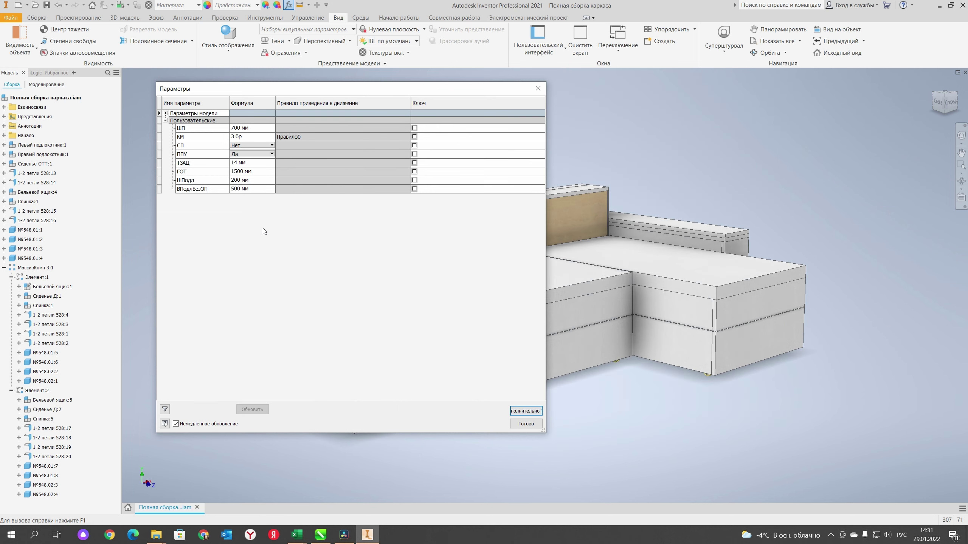
{"action": "key", "text": "Print"}
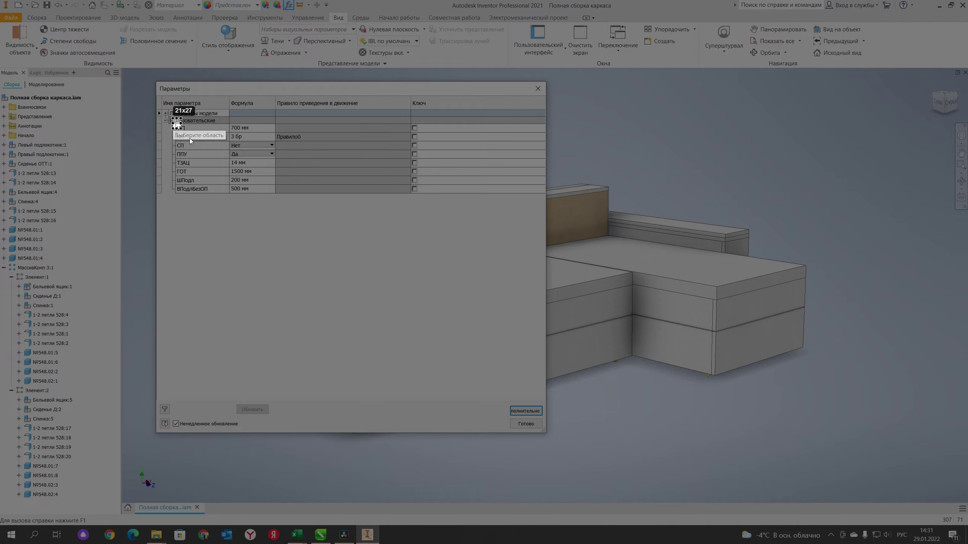
{"action": "left_click_drag", "start_coordinate": [173, 118], "coordinate": [263, 195]}
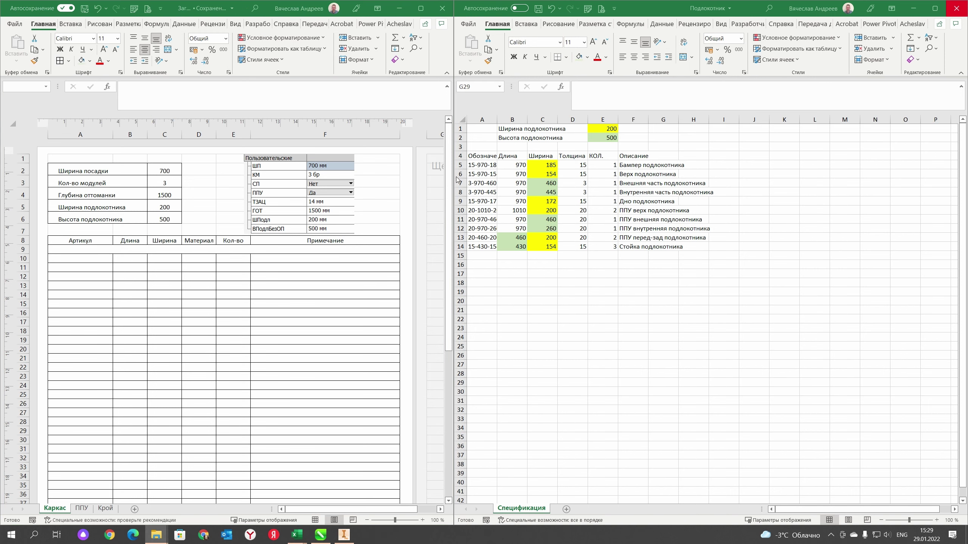
Step: Widen the specification window and autofit columns A (Обозначение) and F (Описание)
{"action": "left_click_drag", "start_coordinate": [452, 179], "coordinate": [452, 179]}
{"action": "double_click", "coordinate": [496, 120]}
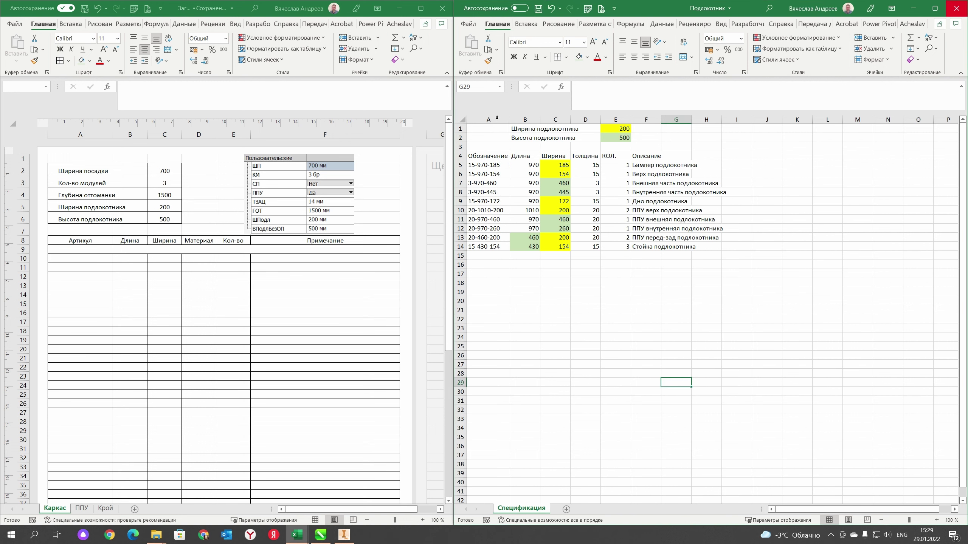
{"action": "double_click", "coordinate": [662, 120]}
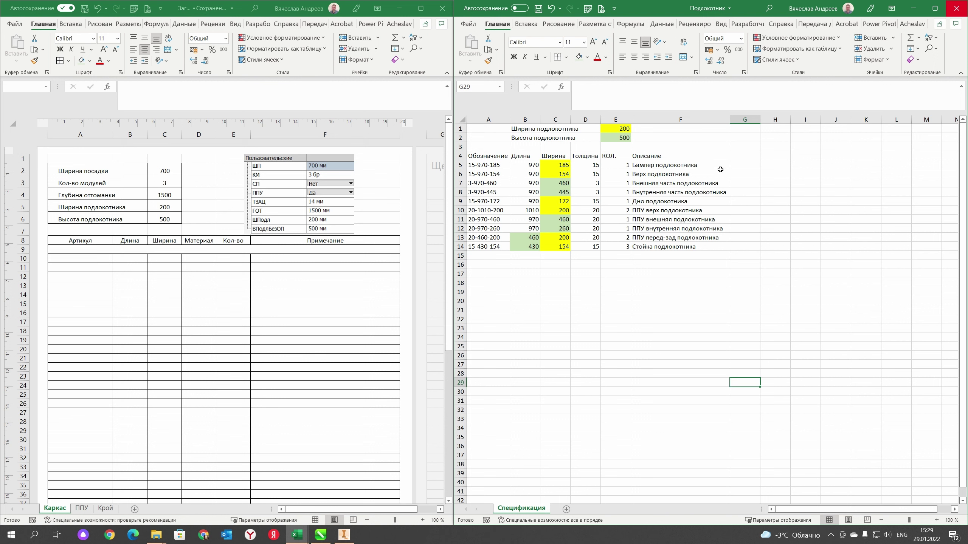
Step: Custom-sort the parts table A5:F14 ascending by Толщина
{"action": "left_click", "coordinate": [486, 165]}
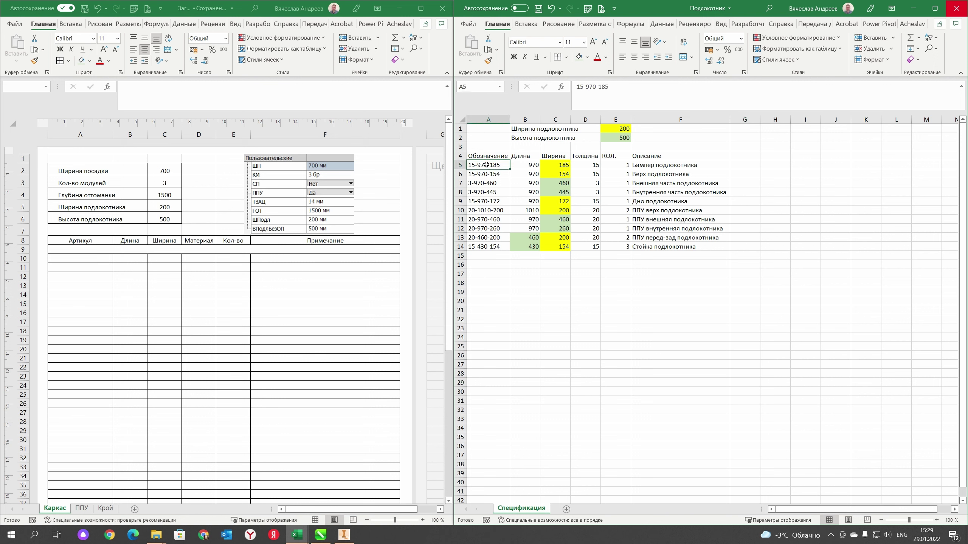
{"action": "left_click_drag", "start_coordinate": [482, 164], "coordinate": [678, 245]}
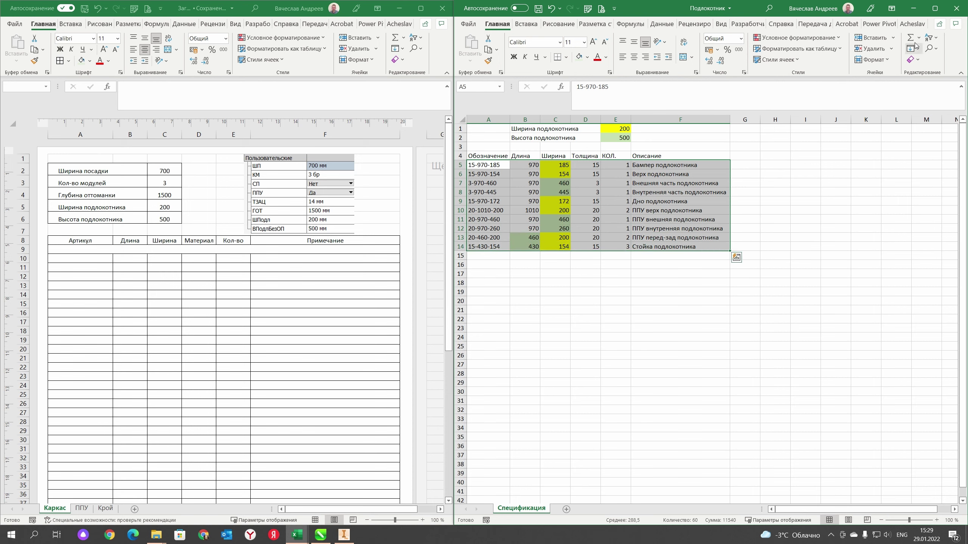
{"action": "left_click", "coordinate": [931, 37]}
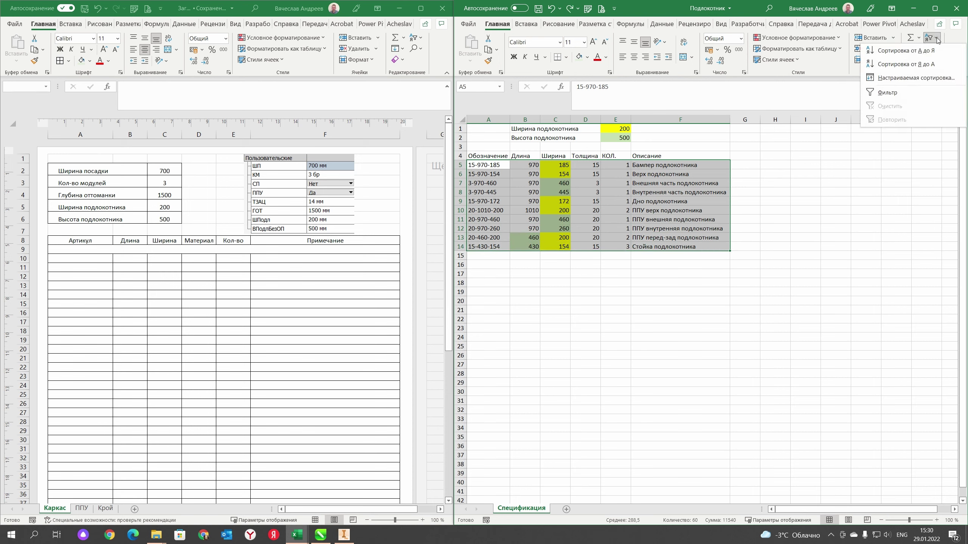
{"action": "left_click", "coordinate": [911, 78]}
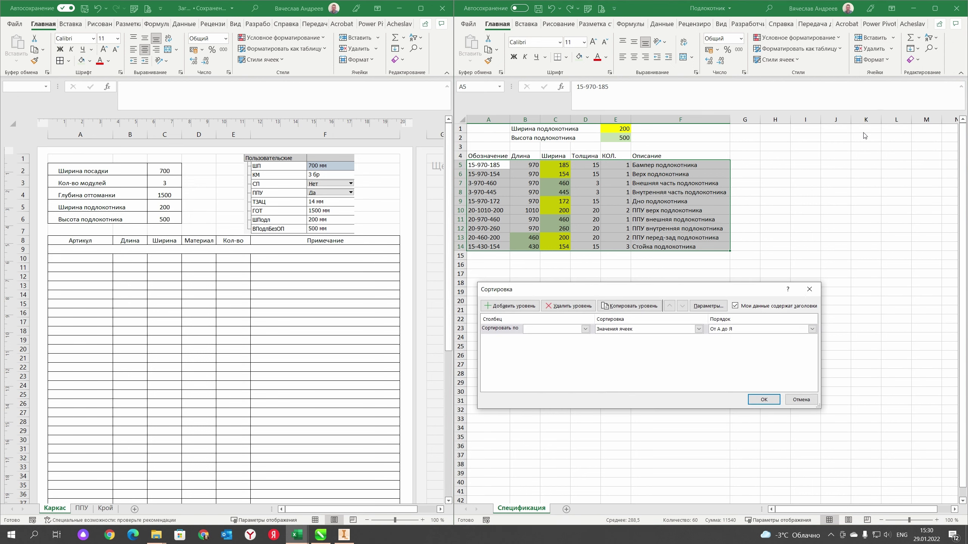
{"action": "left_click", "coordinate": [586, 329]}
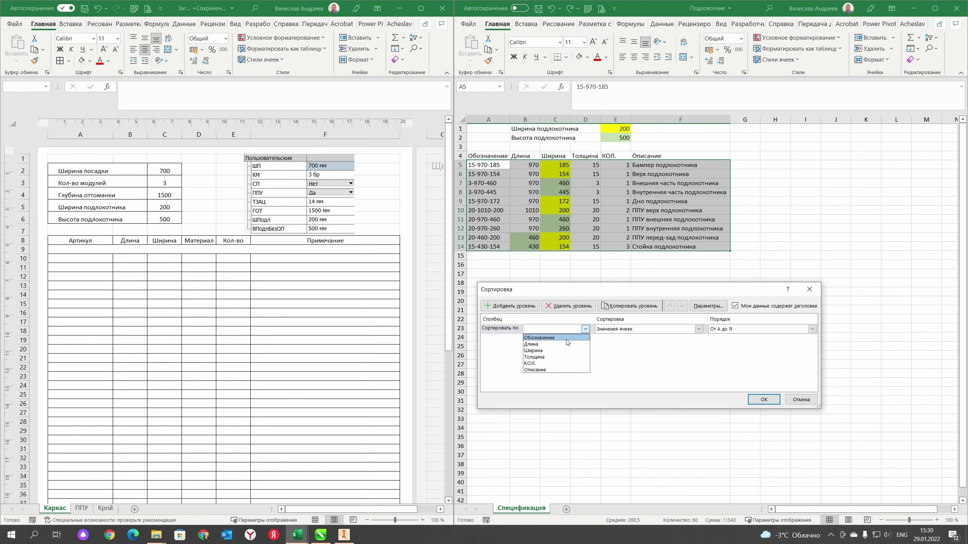
{"action": "left_click", "coordinate": [540, 360]}
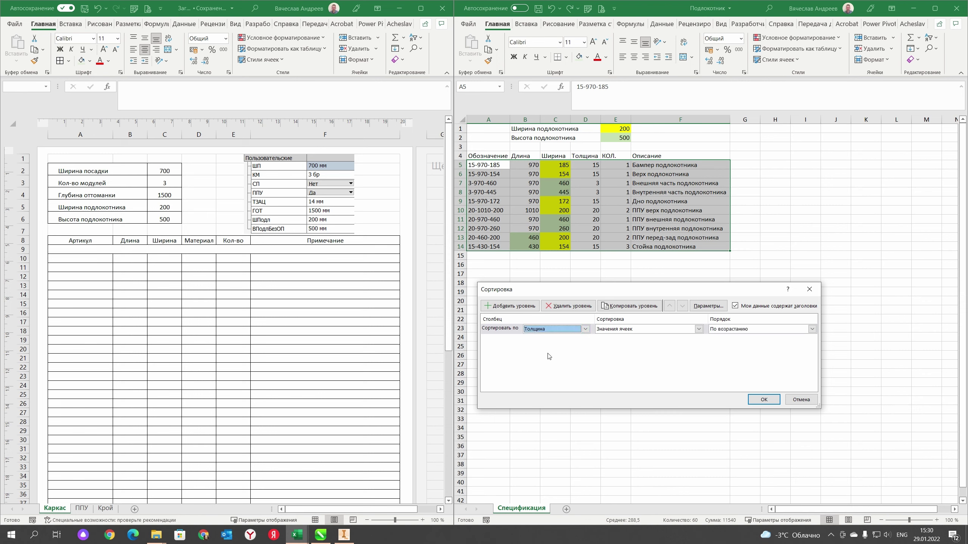
{"action": "left_click", "coordinate": [760, 399]}
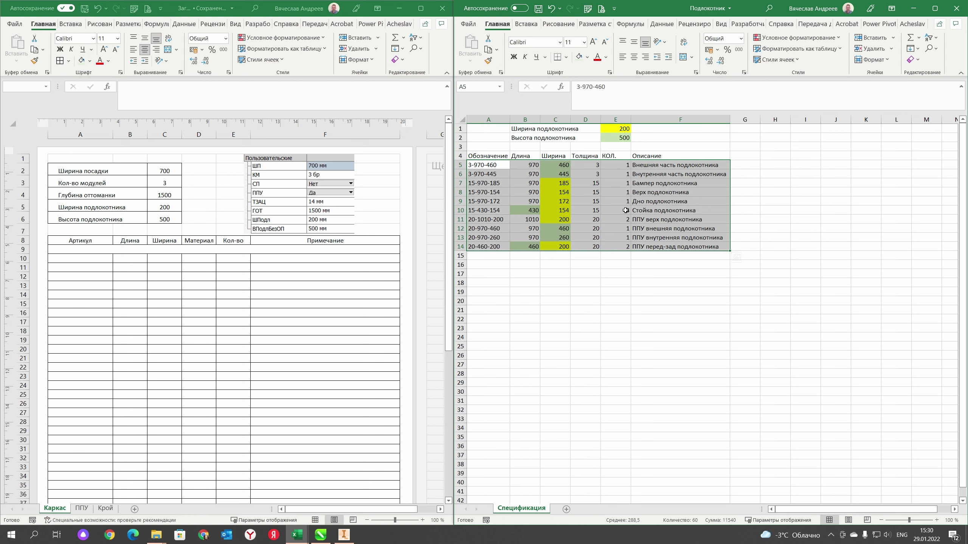
Step: Copy specification rows B5:F10 and paste them as values at B10 on Каркас
{"action": "left_click_drag", "start_coordinate": [531, 167], "coordinate": [665, 211]}
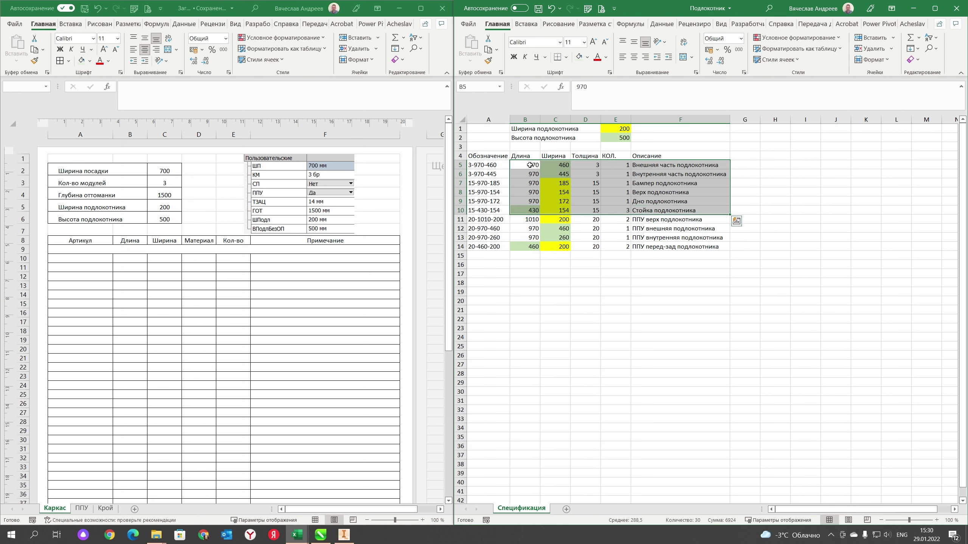
{"action": "right_click", "coordinate": [530, 165]}
{"action": "left_click", "coordinate": [553, 184]}
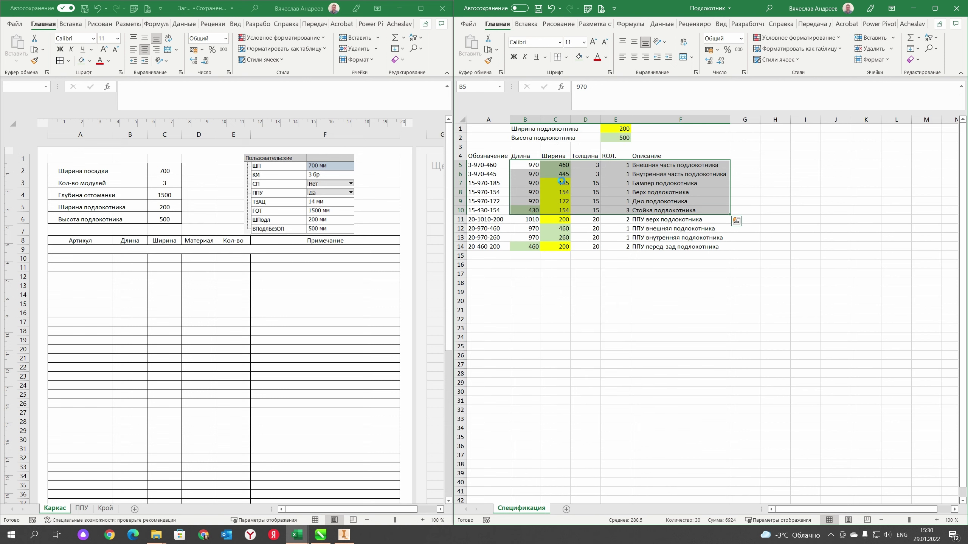
{"action": "left_click", "coordinate": [129, 259]}
{"action": "right_click", "coordinate": [130, 259]}
{"action": "left_click", "coordinate": [171, 306]}
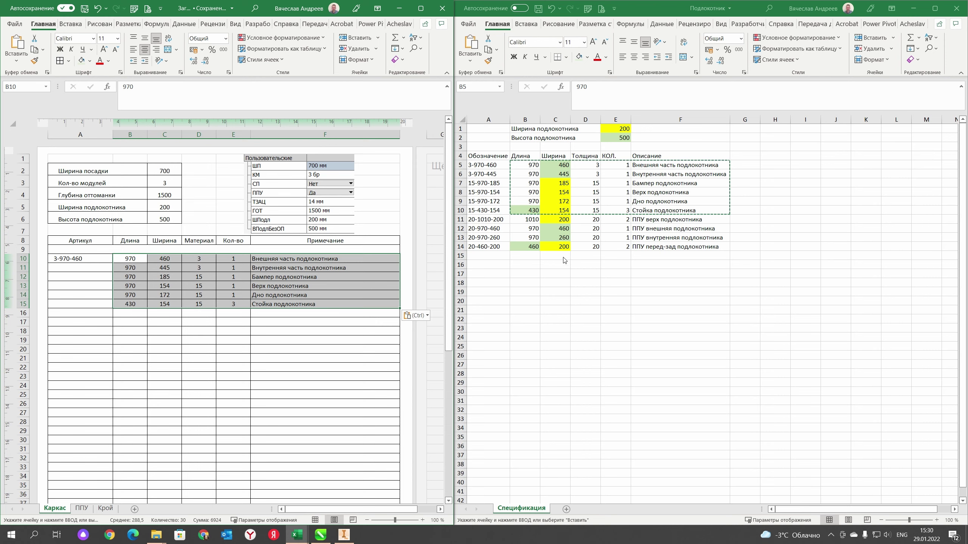
Step: Copy the four 20 mm foam rows B11:F14 from the specification and paste them as values at ППУ B10
{"action": "left_click", "coordinate": [82, 508]}
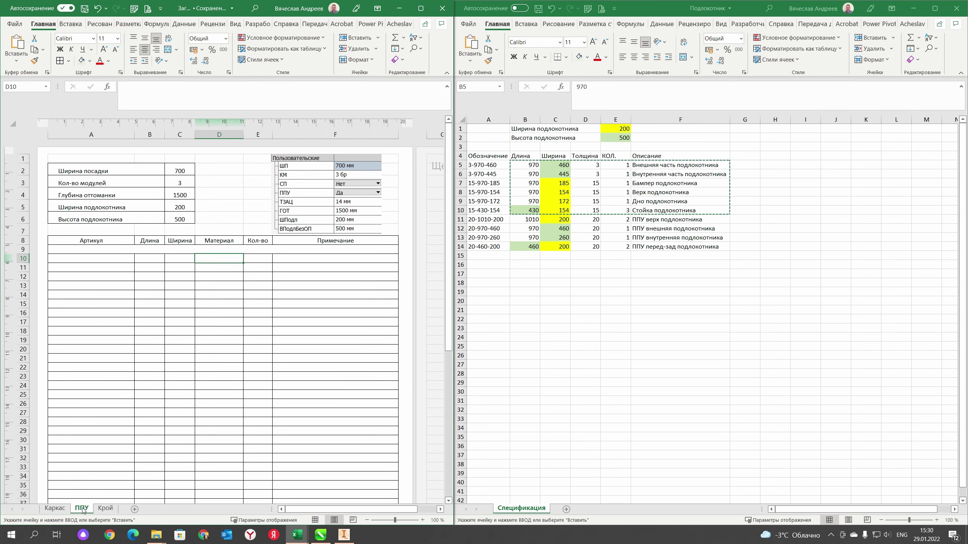
{"action": "left_click", "coordinate": [529, 219]}
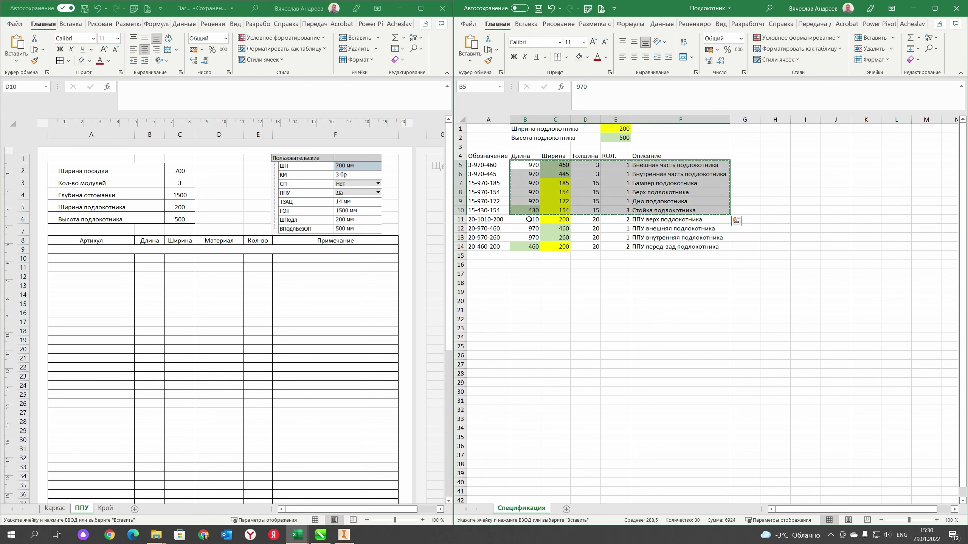
{"action": "left_click_drag", "start_coordinate": [529, 219], "coordinate": [685, 246]}
{"action": "right_click", "coordinate": [541, 226]}
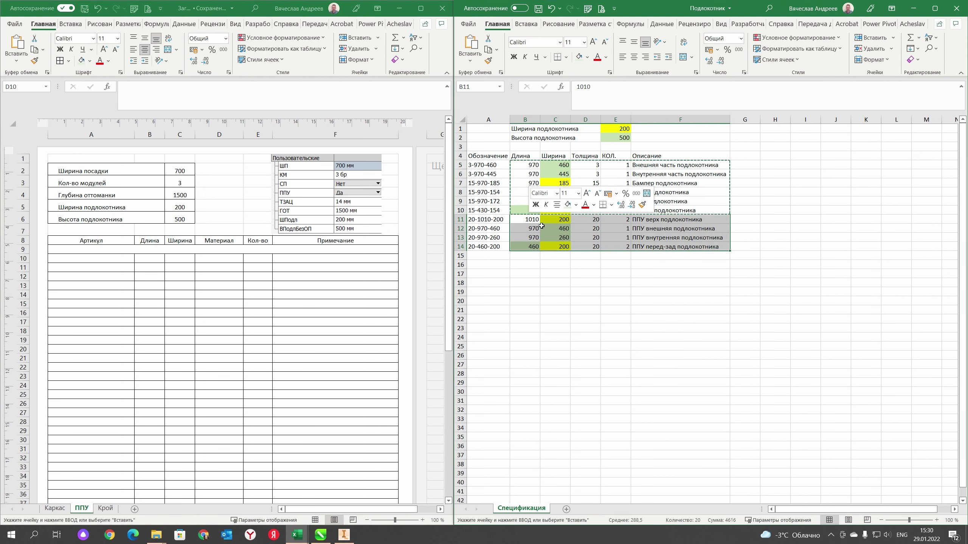
{"action": "left_click", "coordinate": [549, 284]}
{"action": "left_click", "coordinate": [149, 259]}
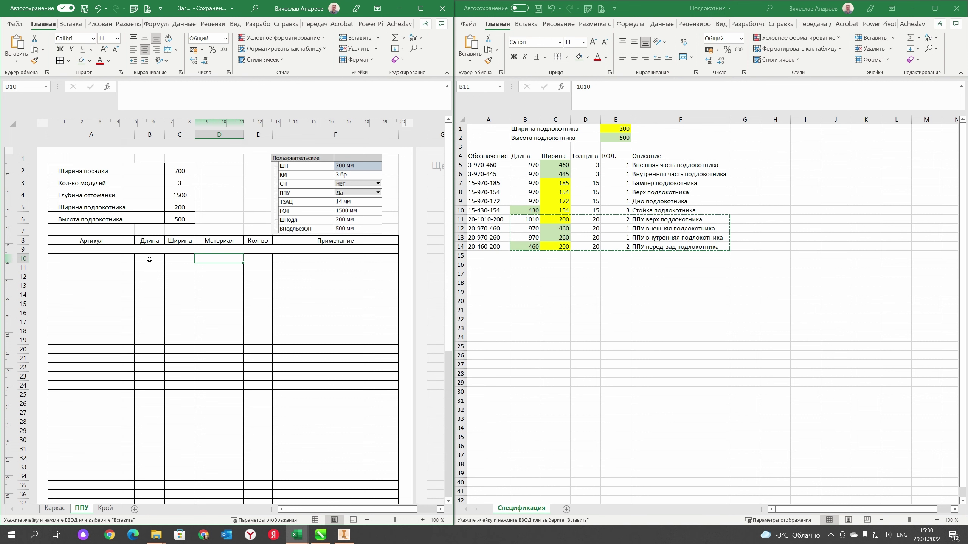
{"action": "right_click", "coordinate": [150, 260]}
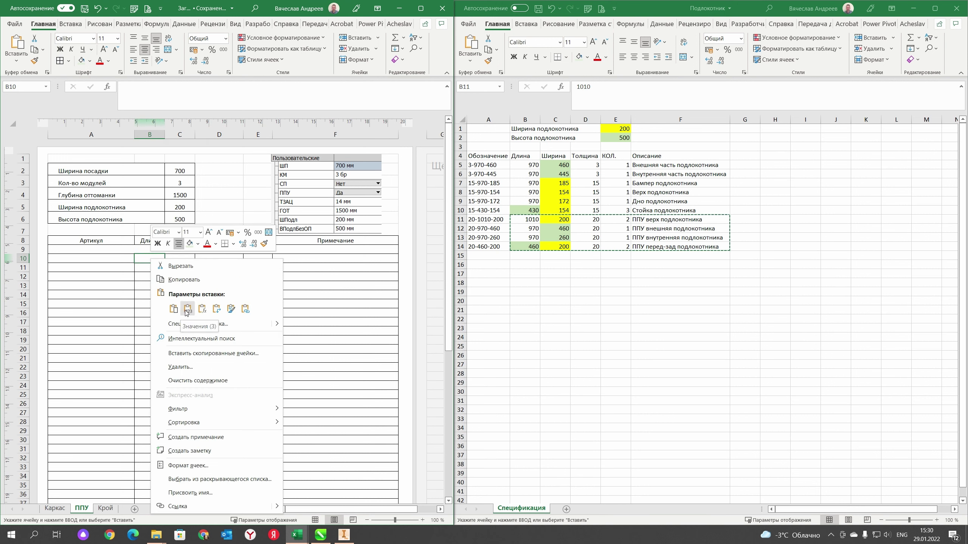
{"action": "left_click", "coordinate": [186, 310]}
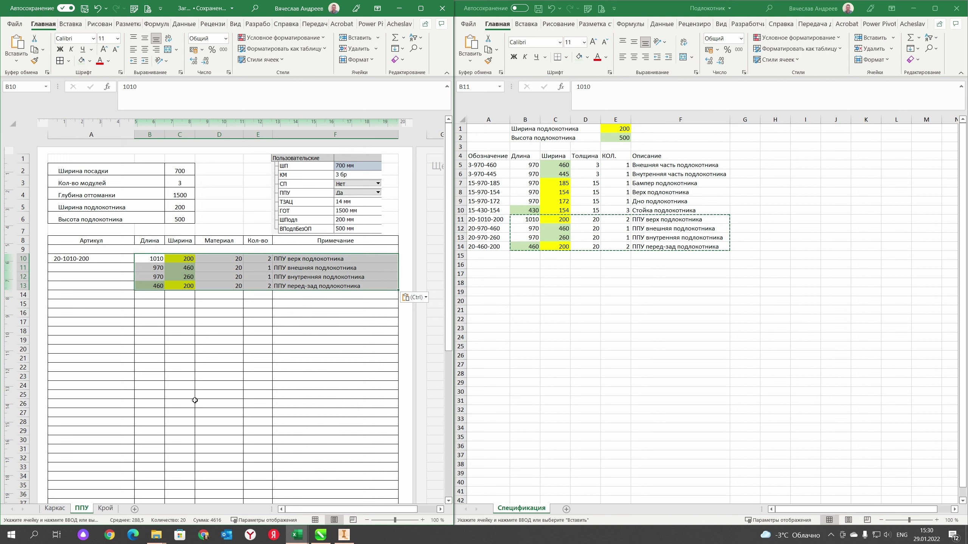
{"action": "left_click", "coordinate": [54, 508]}
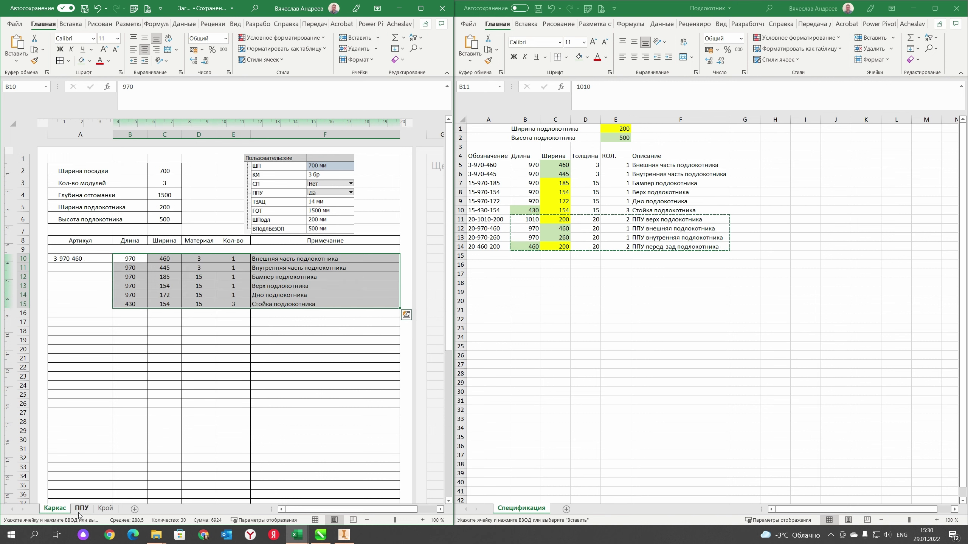
Step: Deselect the pasted rows and inspect the ОБЪЕДИНИТЬ article formula in A10 on Каркас
{"action": "left_click", "coordinate": [361, 311]}
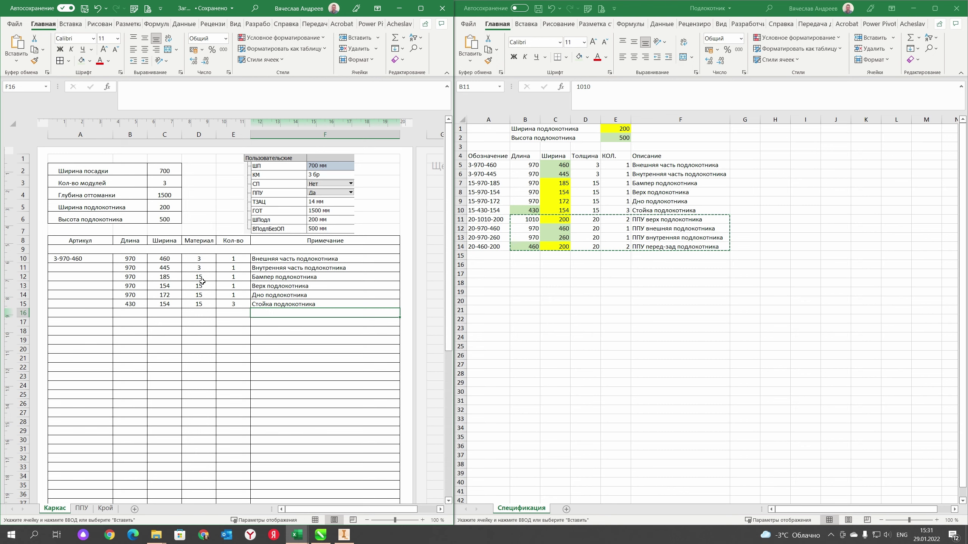
{"action": "left_click", "coordinate": [176, 261]}
{"action": "left_click", "coordinate": [96, 261]}
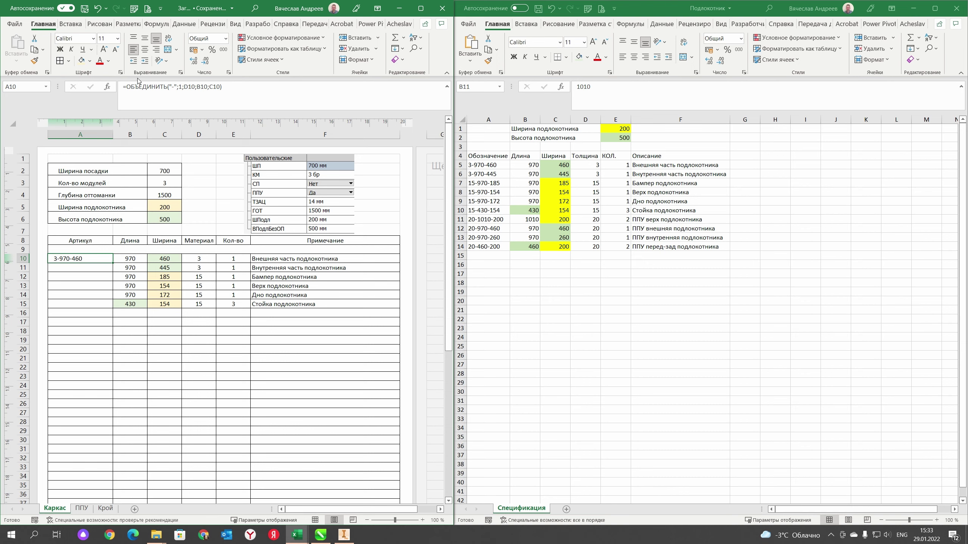
Step: Set the ОБЪЕДИНИТЬ article formula's separator to "-" before the skip-empty argument
{"action": "left_click", "coordinate": [173, 87]}
{"action": "type", "text": "-"}
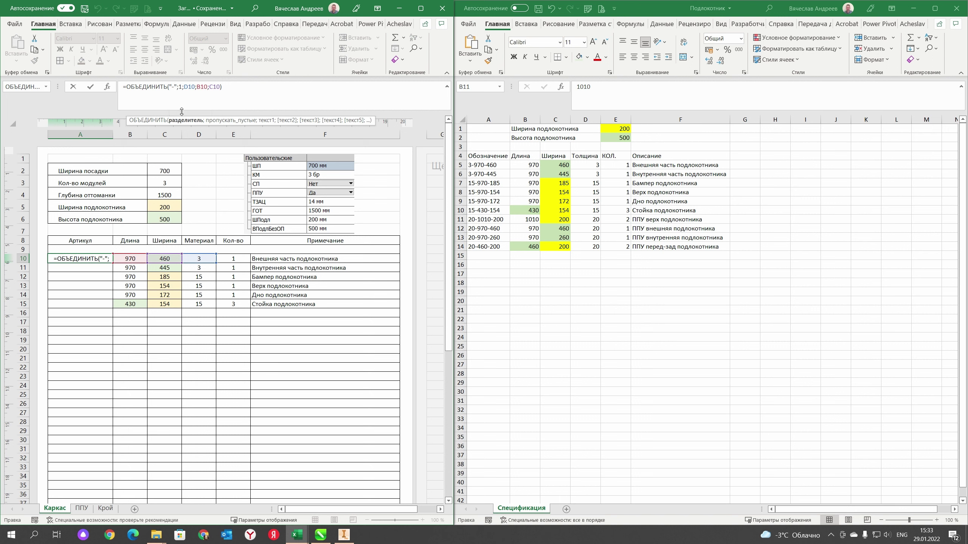
{"action": "left_click", "coordinate": [180, 87]}
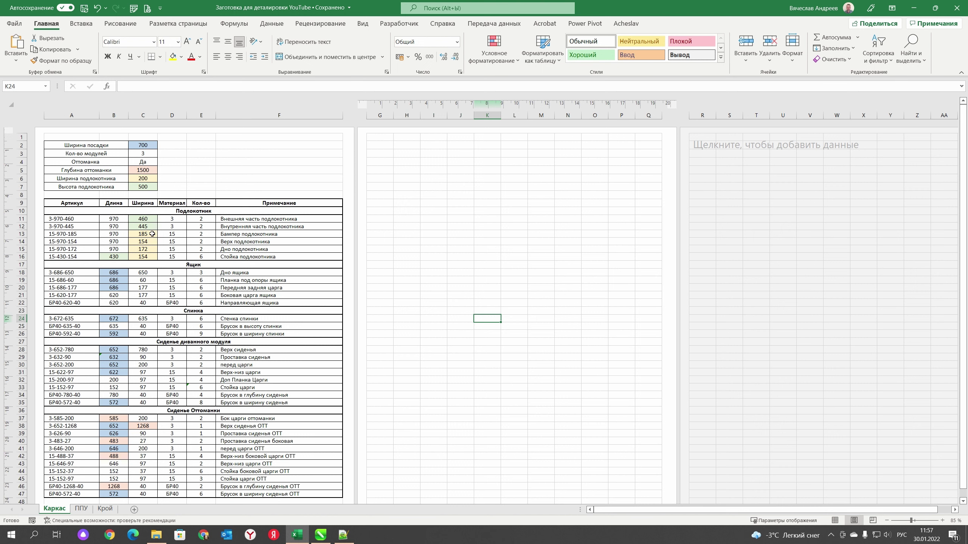
{"action": "left_click", "coordinate": [144, 217]}
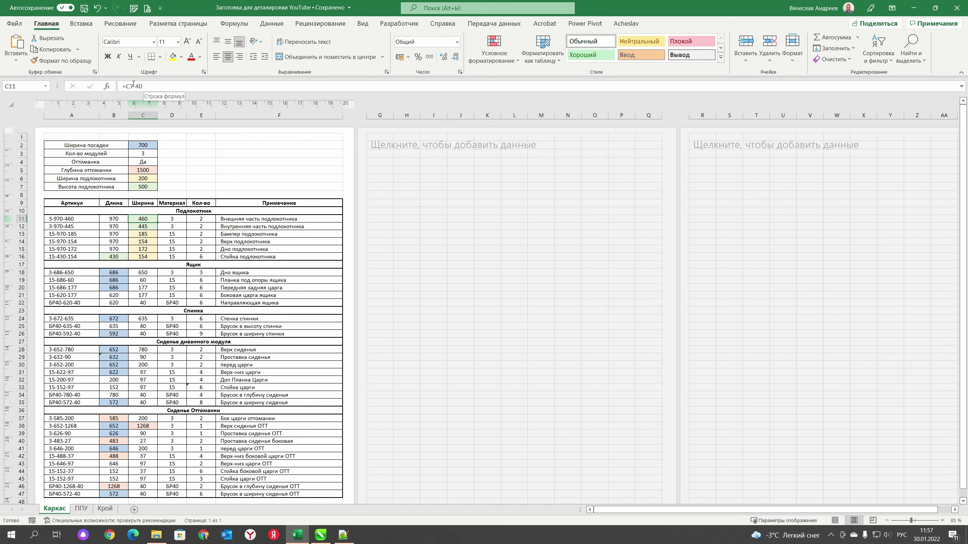
{"action": "left_click", "coordinate": [131, 86]}
{"action": "double_click", "coordinate": [129, 86]}
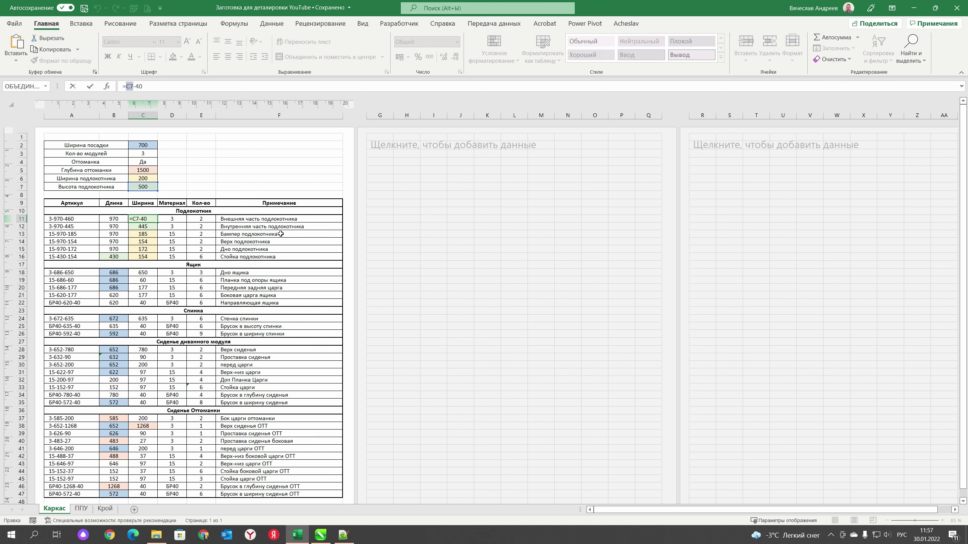
{"action": "key", "text": "Return"}
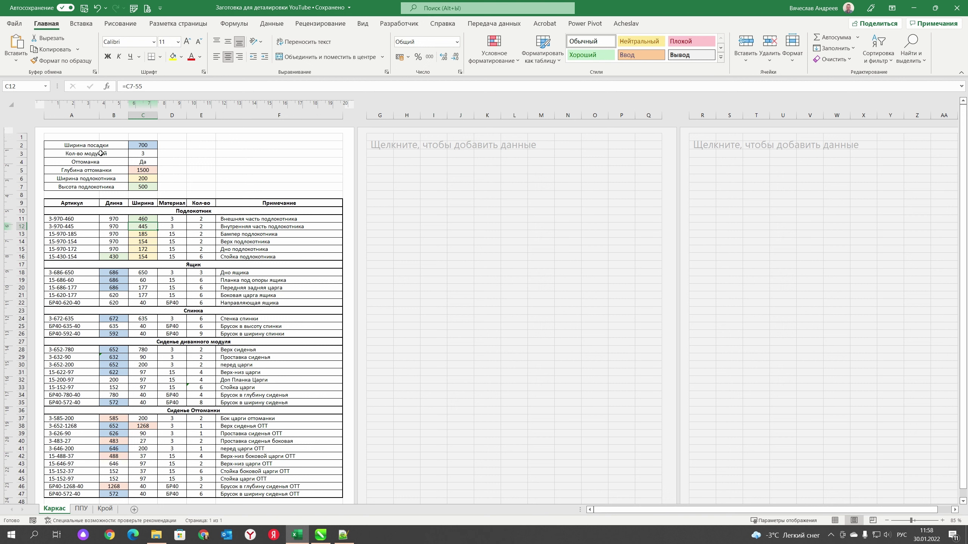
{"action": "left_click_drag", "start_coordinate": [63, 161], "coordinate": [143, 162]}
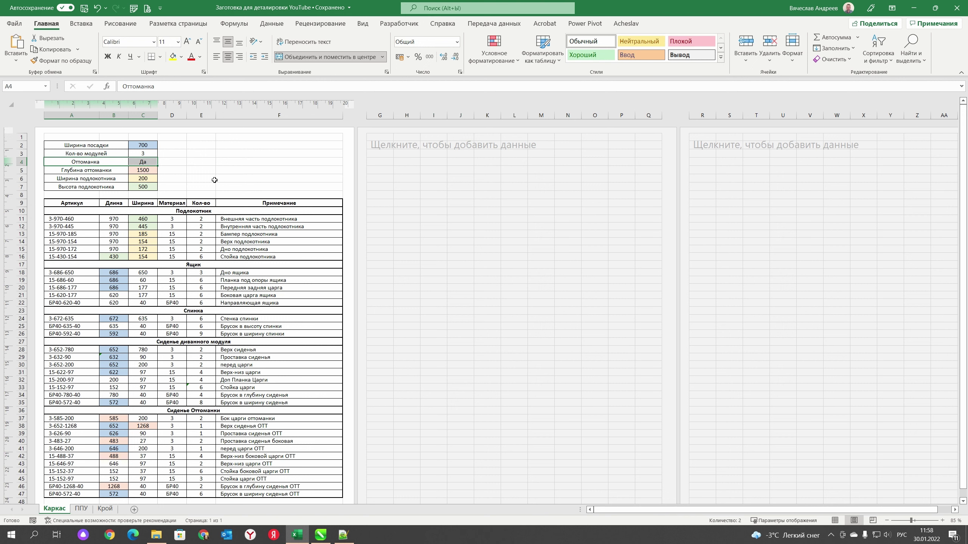
Step: Test the ottoman dropdown in C4 by switching it to Нет and back to Да
{"action": "left_click", "coordinate": [145, 164]}
{"action": "left_click", "coordinate": [162, 164]}
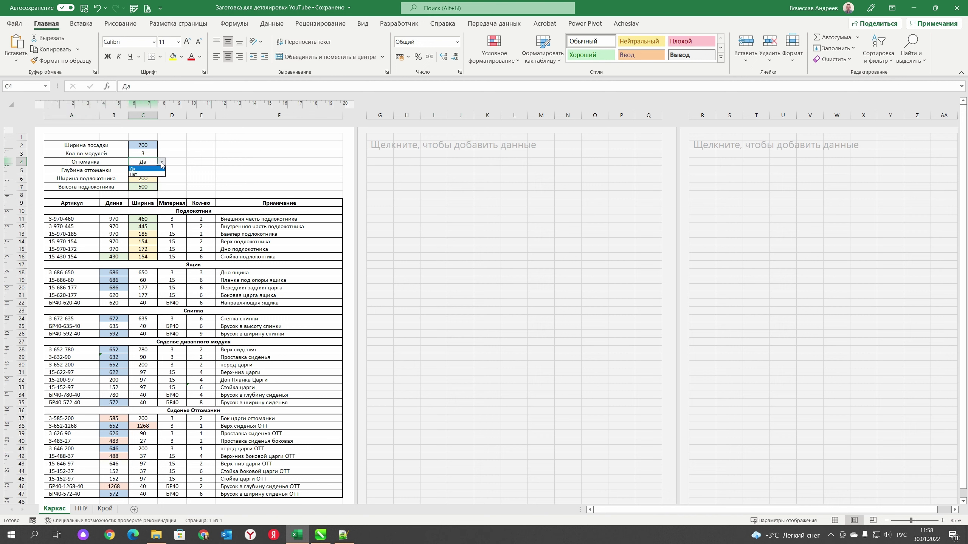
{"action": "left_click", "coordinate": [136, 174]}
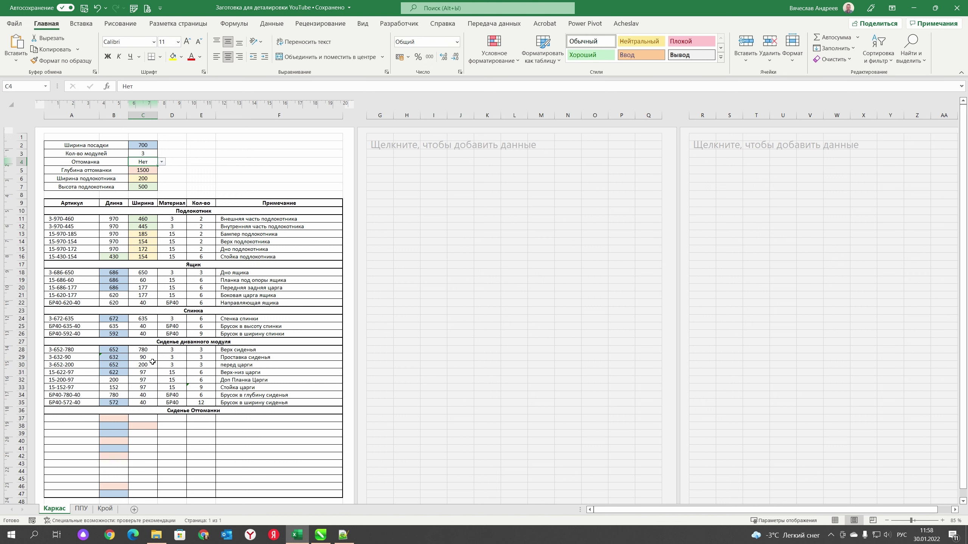
{"action": "left_click", "coordinate": [162, 163]}
{"action": "left_click", "coordinate": [145, 175]}
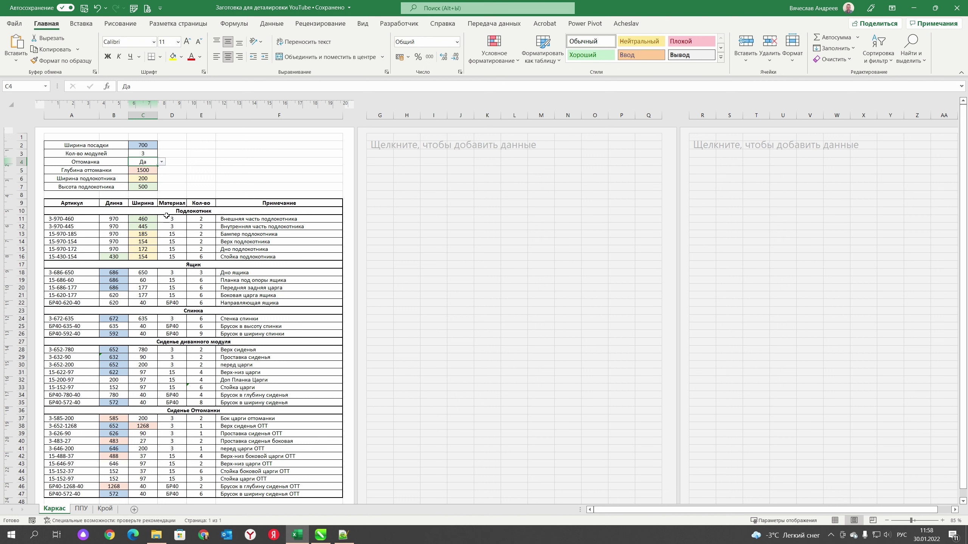
Step: Set seat width to 1000, module count to 2 and the ottoman to Нет
{"action": "left_click", "coordinate": [138, 154]}
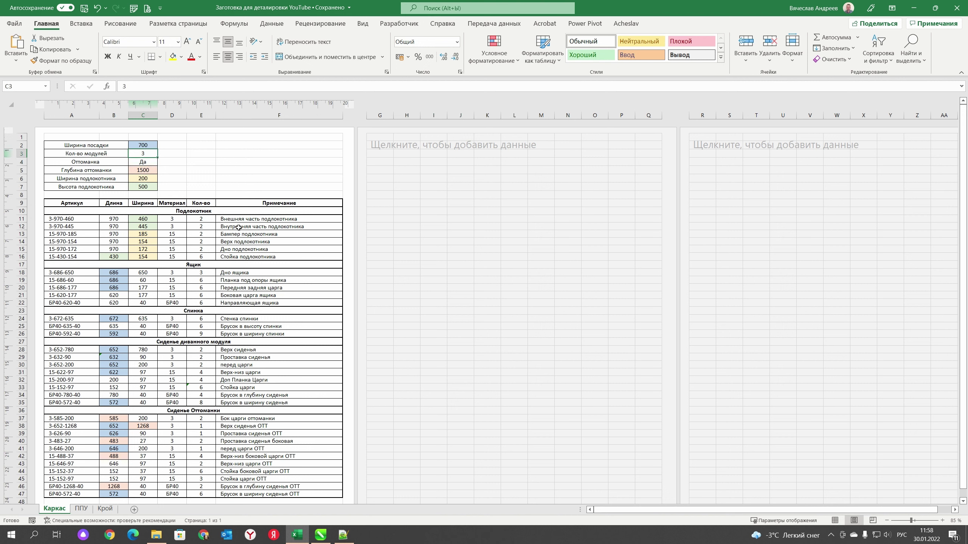
{"action": "left_click", "coordinate": [147, 144]}
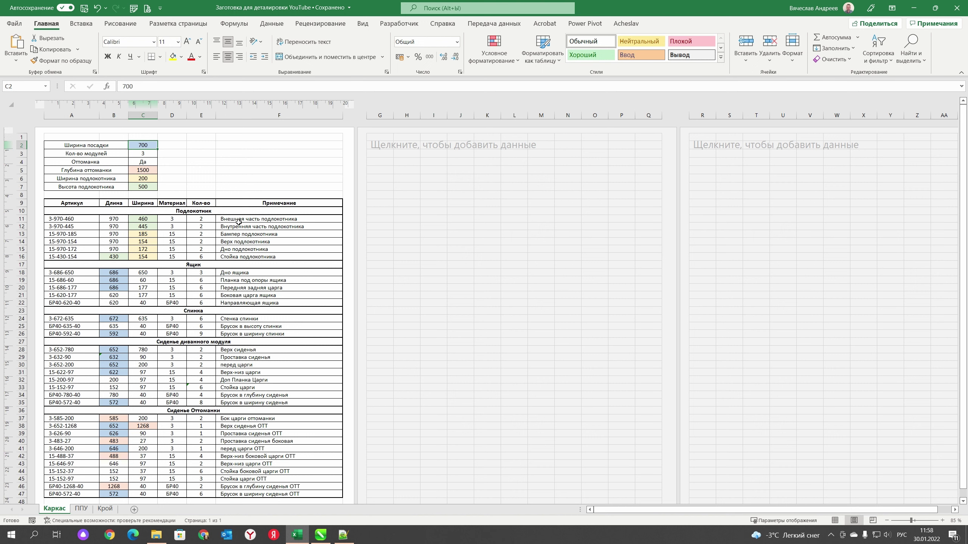
{"action": "type", "text": "100"}
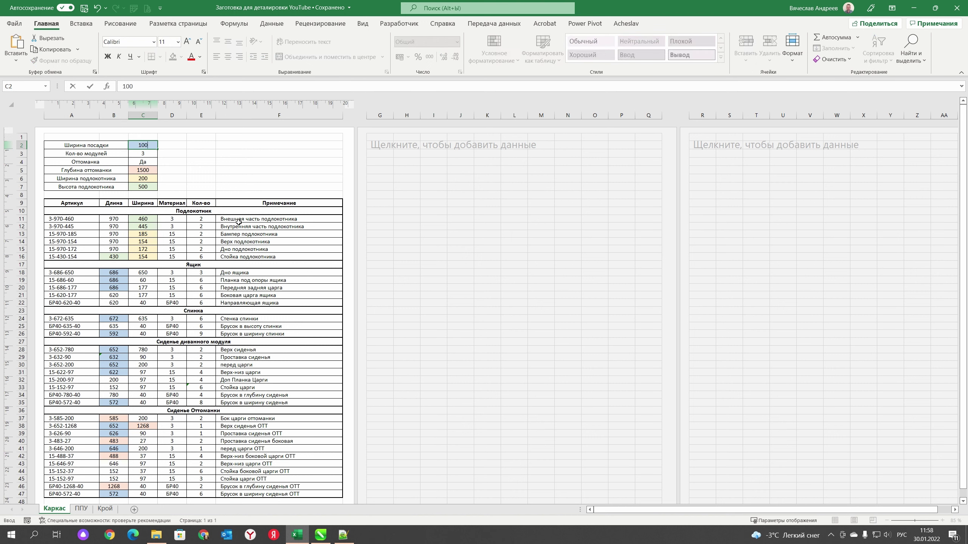
{"action": "type", "text": "0"}
{"action": "key", "text": "Return"}
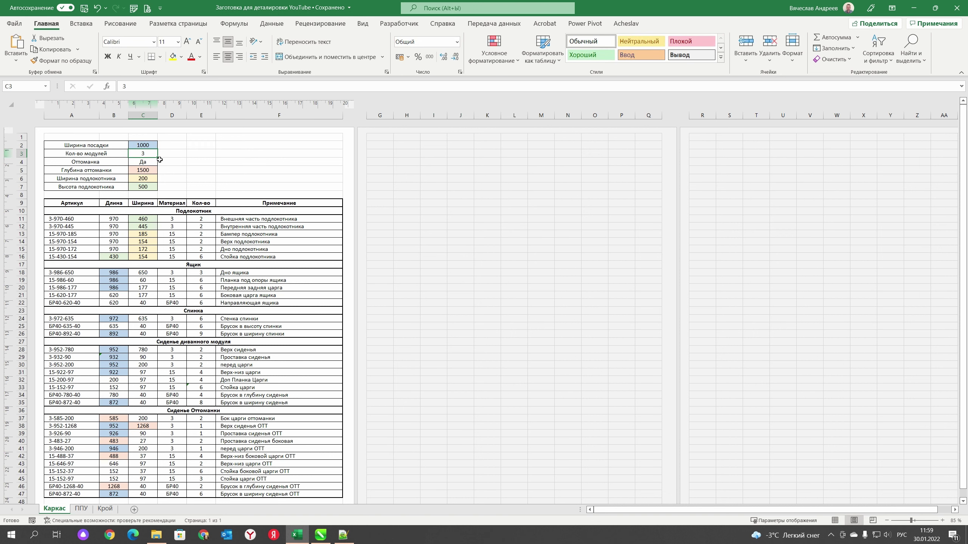
{"action": "type", "text": "2"}
{"action": "key", "text": "Return"}
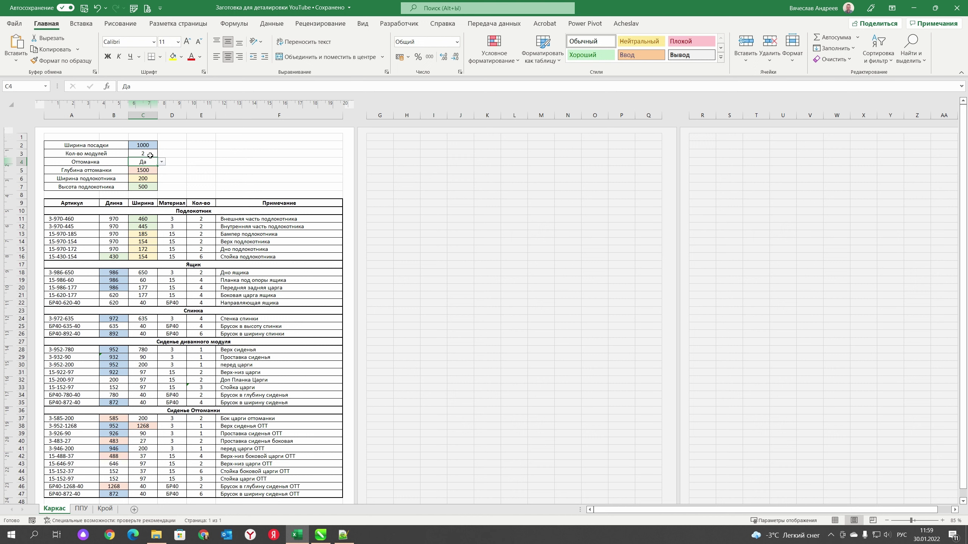
{"action": "left_click", "coordinate": [161, 162]}
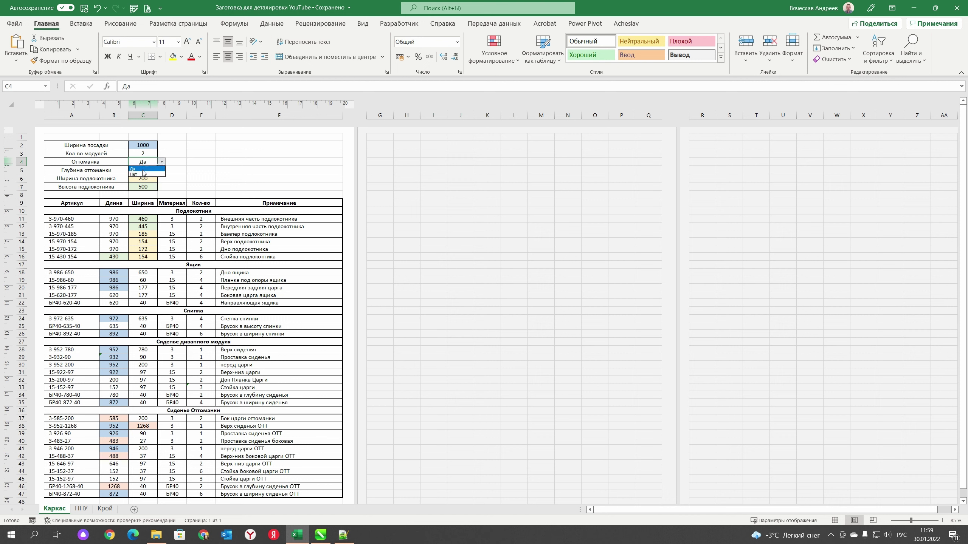
{"action": "left_click", "coordinate": [141, 174]}
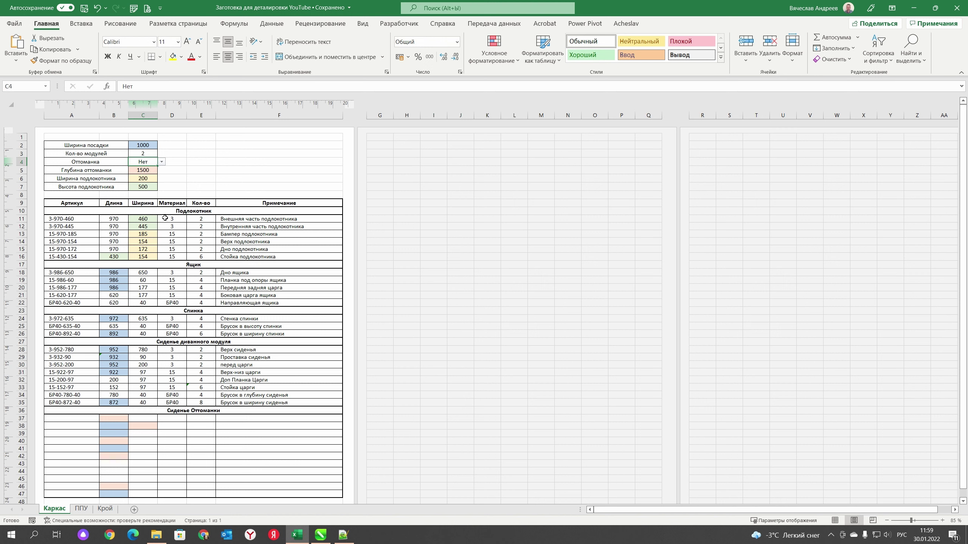
{"action": "left_click", "coordinate": [205, 273]}
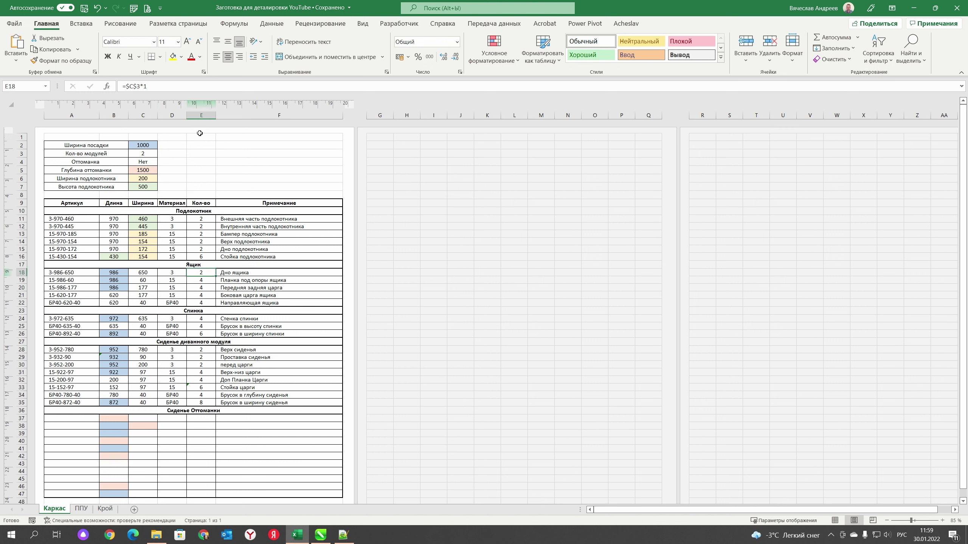
Step: Reconfirm the drawer-bottom quantity formula in E18 and set the ottoman back to Да
{"action": "left_click", "coordinate": [151, 85]}
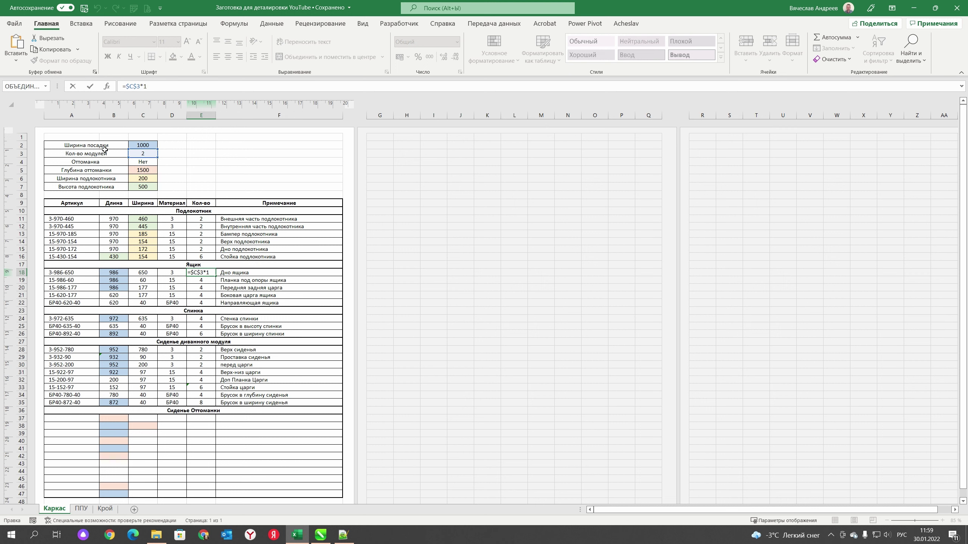
{"action": "key", "text": "ctrl+Return"}
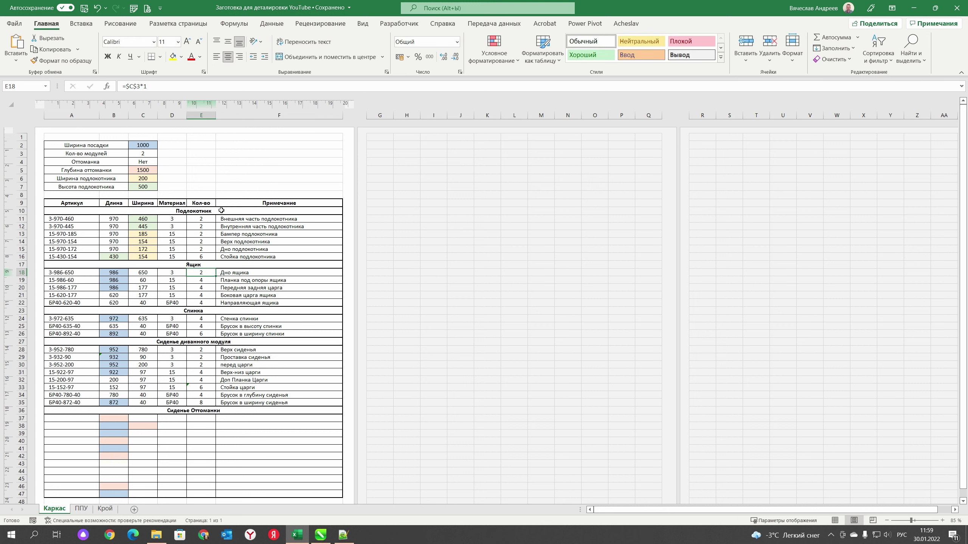
{"action": "left_click", "coordinate": [143, 161]}
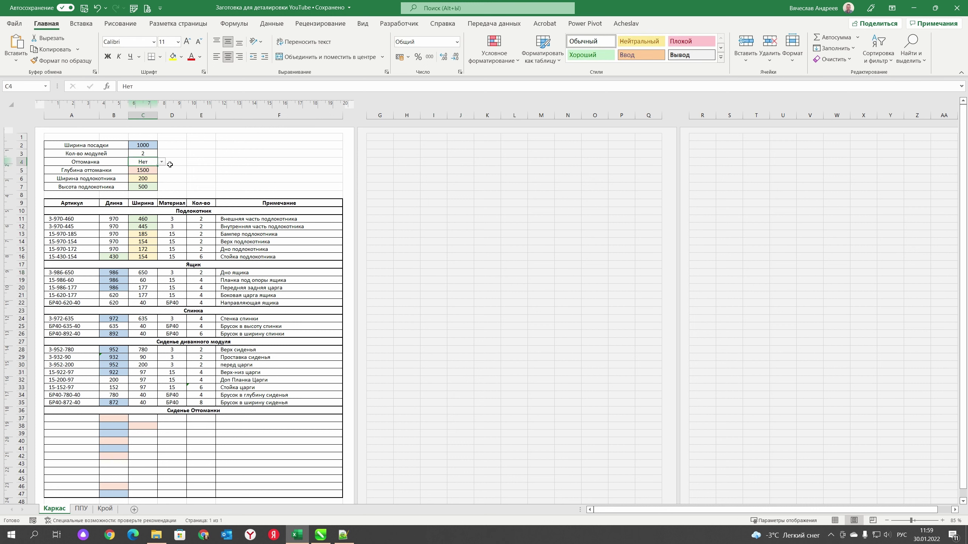
{"action": "left_click", "coordinate": [162, 162]}
{"action": "left_click", "coordinate": [146, 171]}
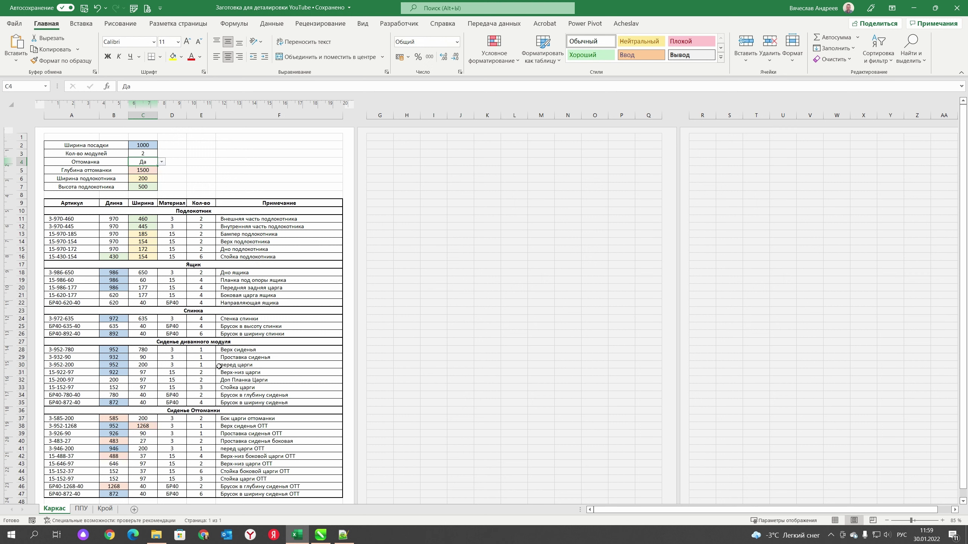
Step: Review the ottoman quantity formula in E37, cancelling the edit to keep it unchanged
{"action": "left_click", "coordinate": [203, 418]}
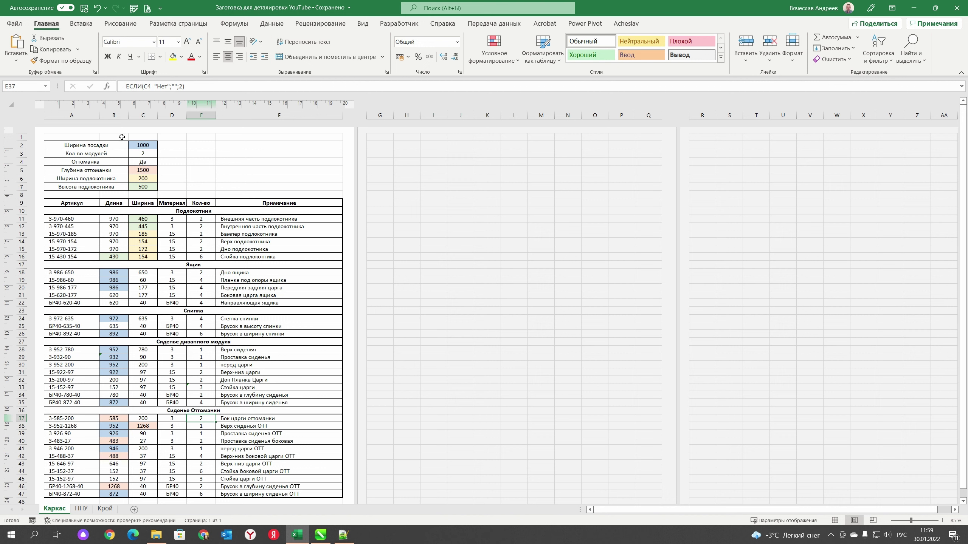
{"action": "left_click", "coordinate": [154, 84]}
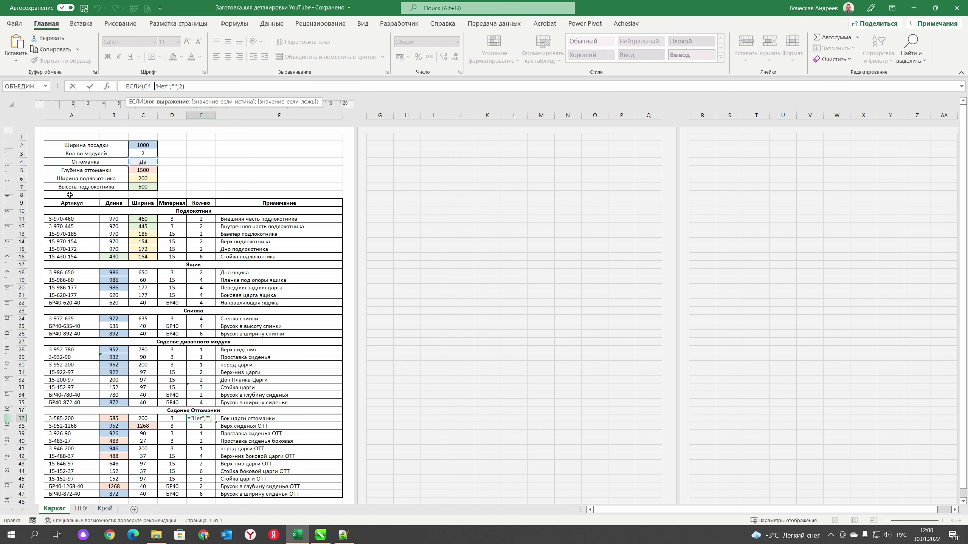
{"action": "left_click", "coordinate": [72, 213]}
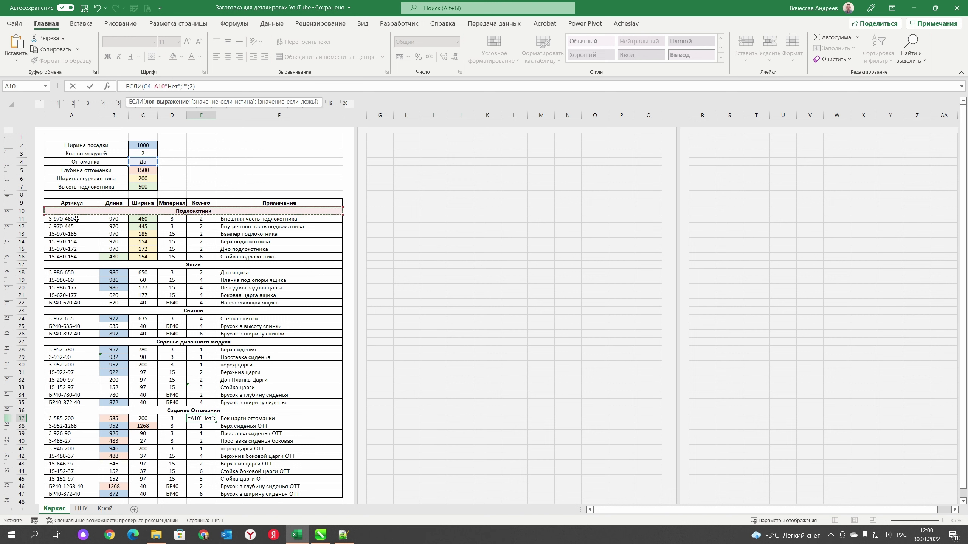
{"action": "key", "text": "Escape"}
Step: Inspect the article code in A11 and the ottoman material values in column D
{"action": "left_click", "coordinate": [87, 221]}
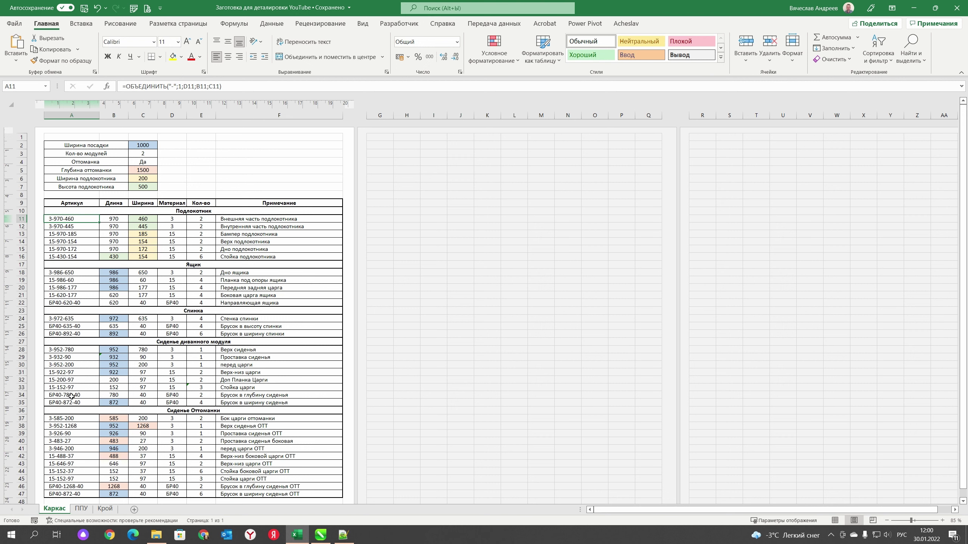
{"action": "left_click", "coordinate": [174, 397]}
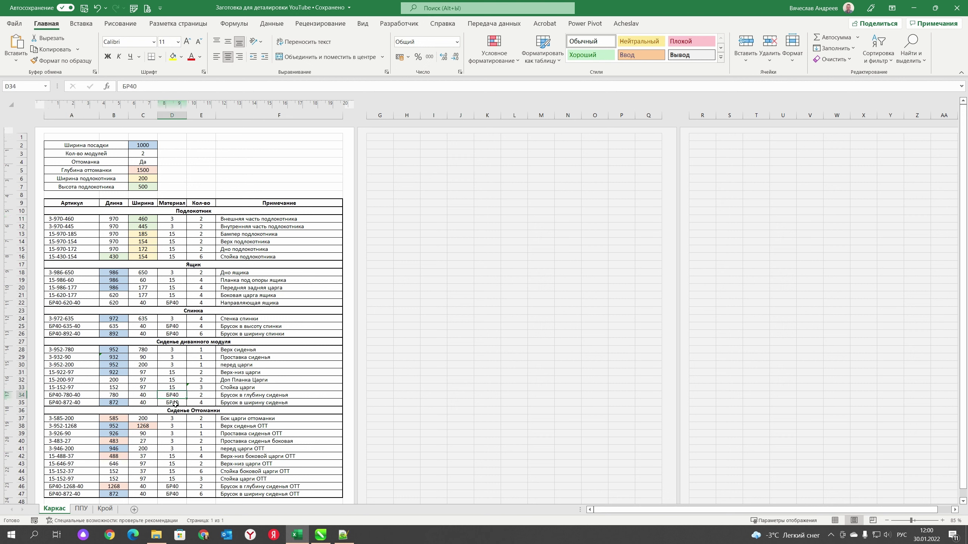
{"action": "left_click", "coordinate": [176, 403]}
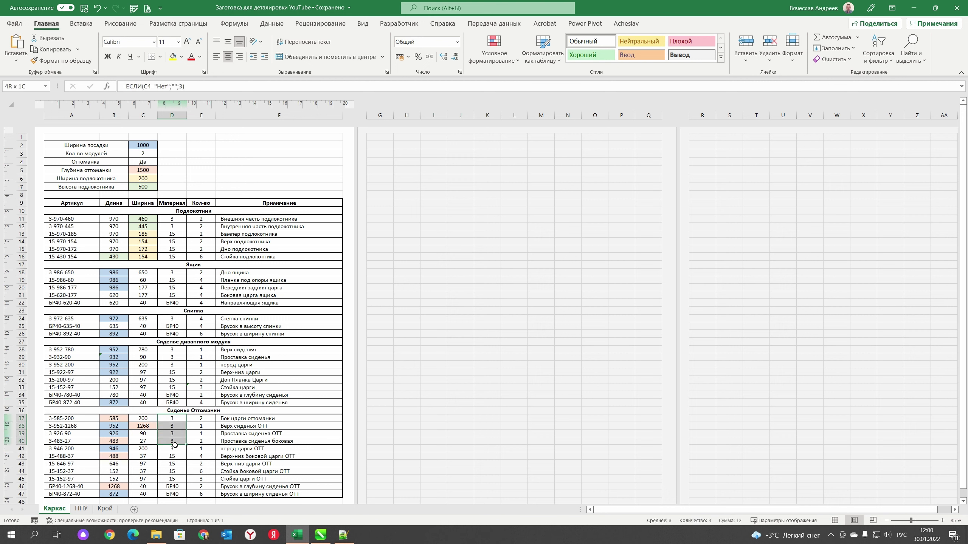
{"action": "left_click_drag", "start_coordinate": [174, 418], "coordinate": [178, 477]}
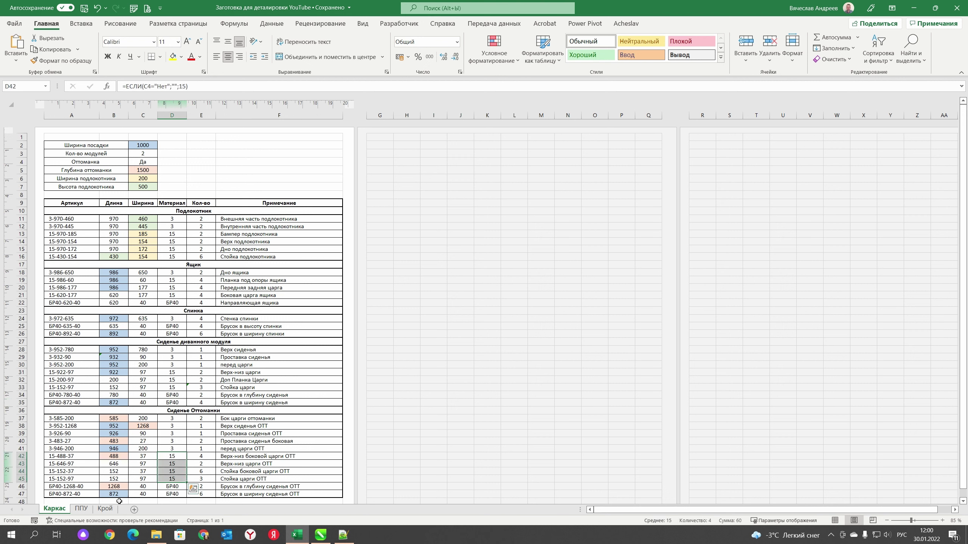
{"action": "left_click", "coordinate": [81, 509]}
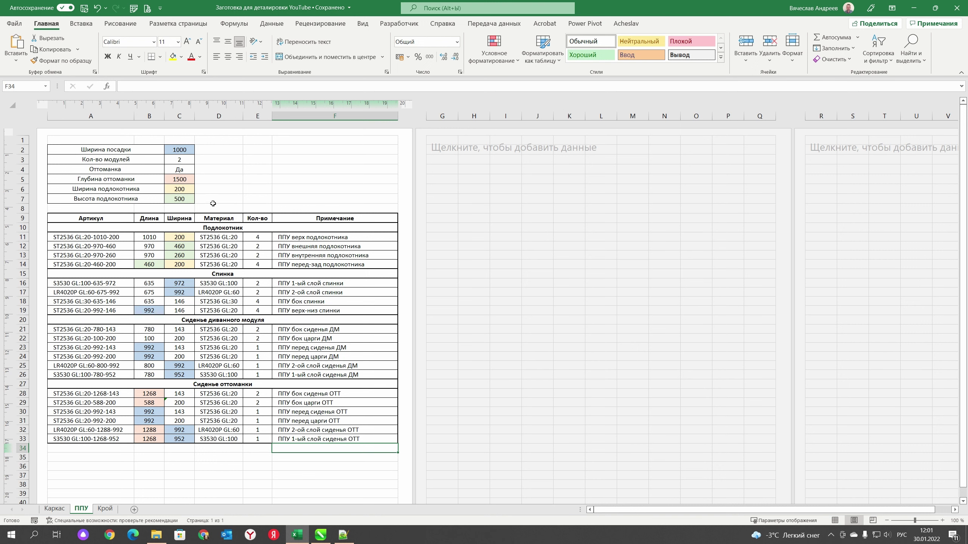
Step: Verify ППУ C2:C7 link to Каркас and review the Материал ranges D11:D14 and D16:D19
{"action": "left_click_drag", "start_coordinate": [180, 149], "coordinate": [181, 199]}
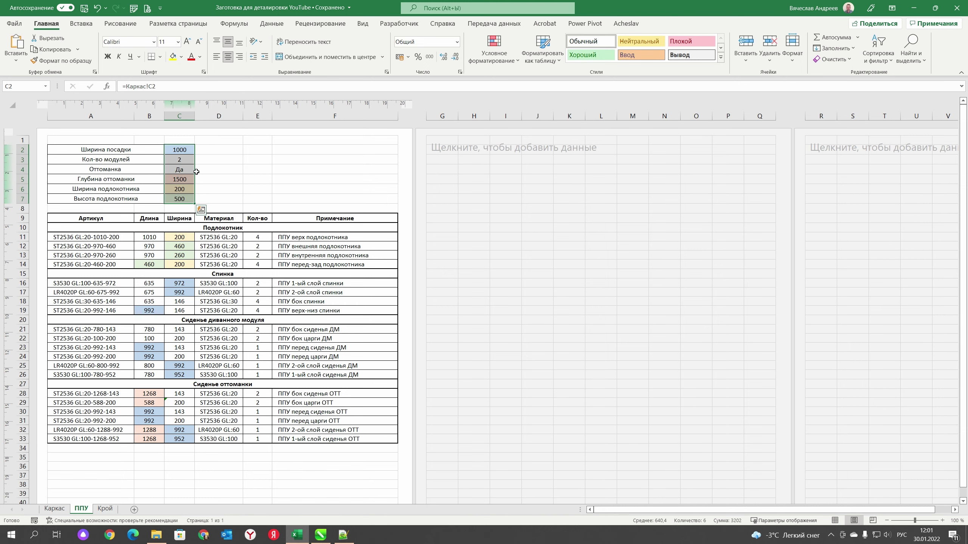
{"action": "left_click", "coordinate": [55, 509]}
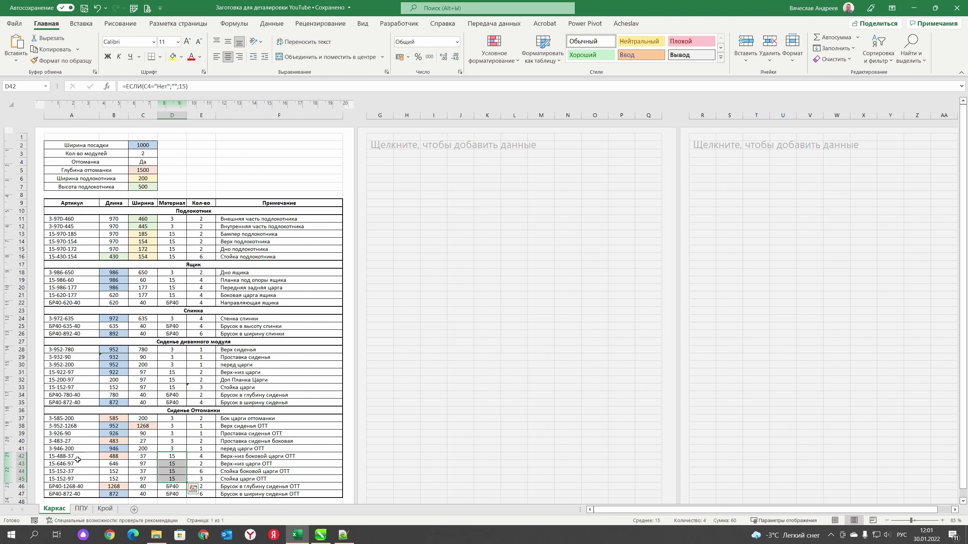
{"action": "left_click", "coordinate": [81, 509]}
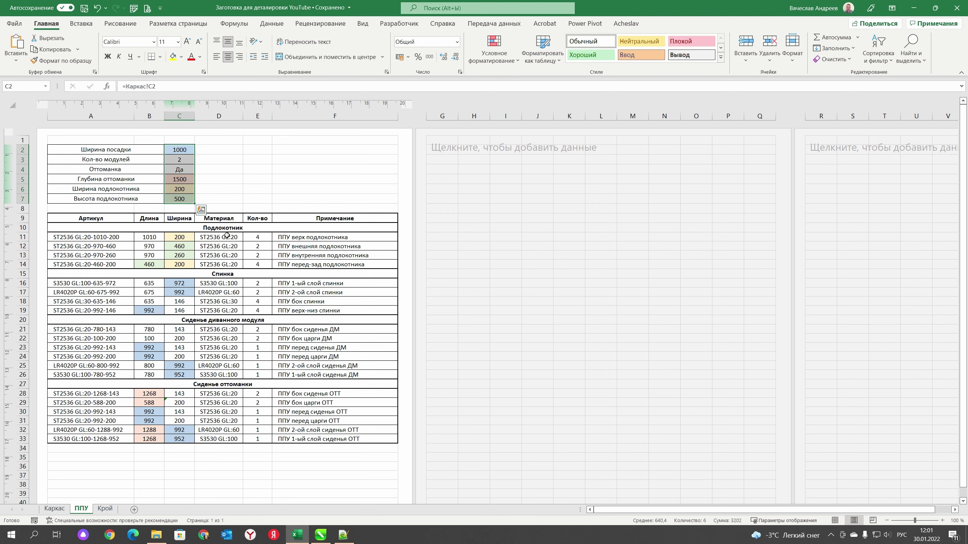
{"action": "left_click_drag", "start_coordinate": [227, 235], "coordinate": [224, 263]}
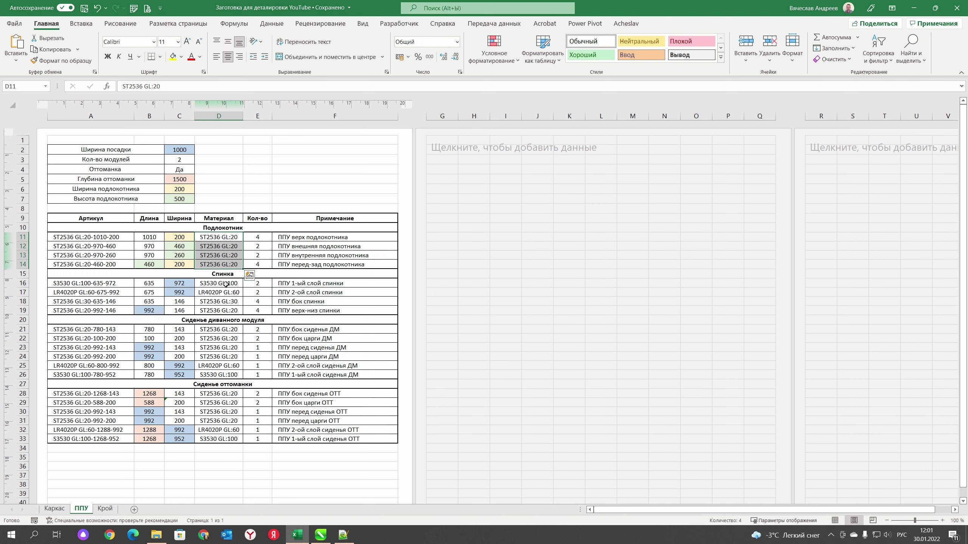
{"action": "left_click_drag", "start_coordinate": [226, 284], "coordinate": [226, 311]}
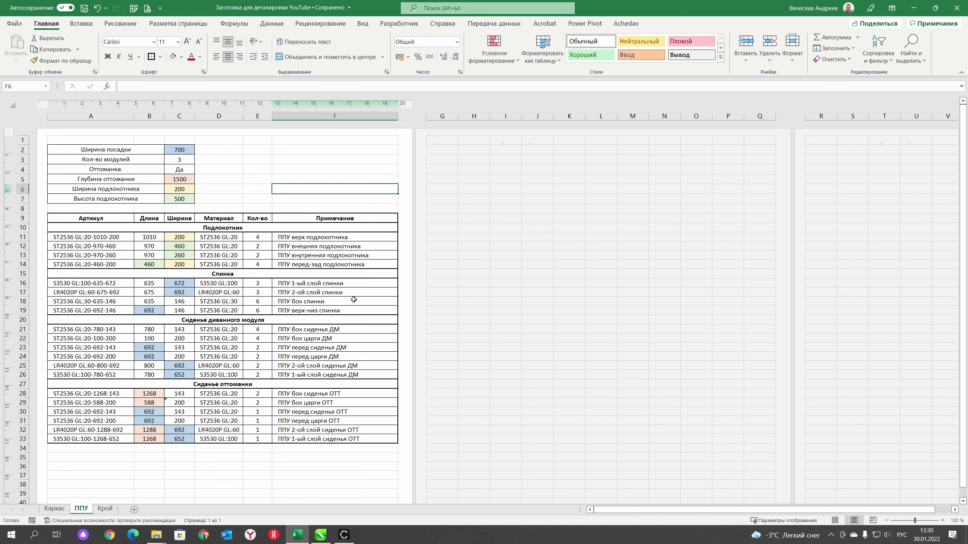
Step: Open the Крой sheet and confirm its seat width cell C2 reads =Каркас!C2
{"action": "left_click", "coordinate": [106, 509]}
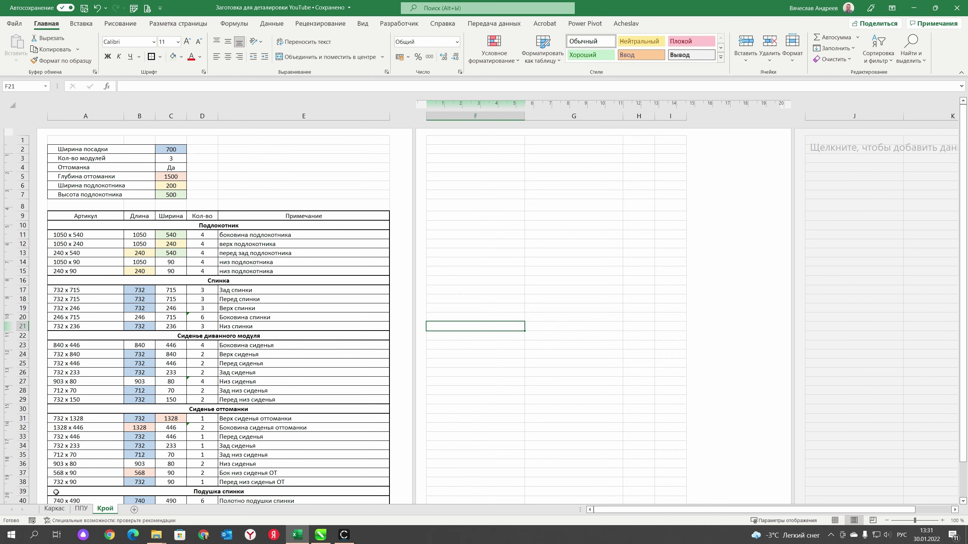
{"action": "left_click", "coordinate": [55, 508]}
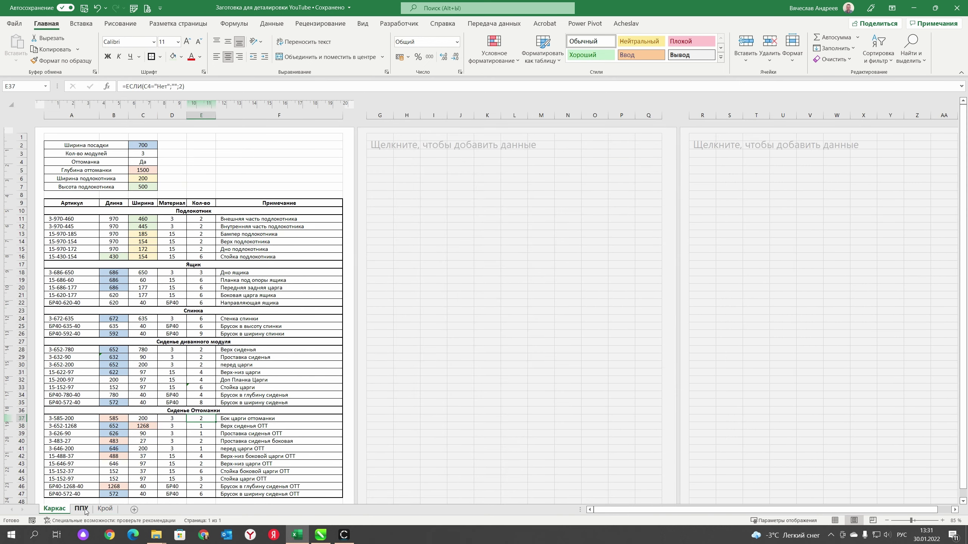
{"action": "left_click", "coordinate": [104, 509]}
{"action": "left_click", "coordinate": [173, 150]}
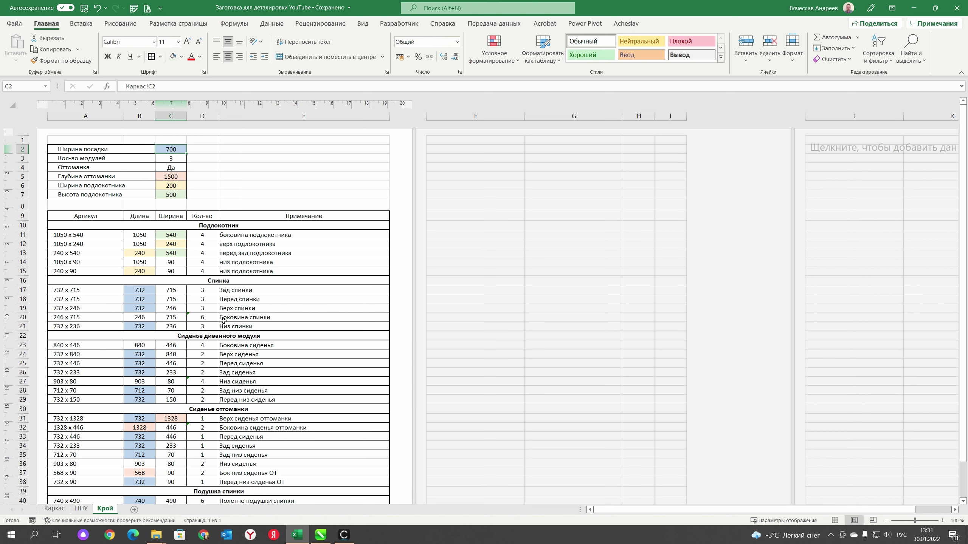
Step: Review the Сиденье оттоманки and Подушка спинки sections and the linked parameters C2:C7
{"action": "left_click", "coordinate": [216, 410]}
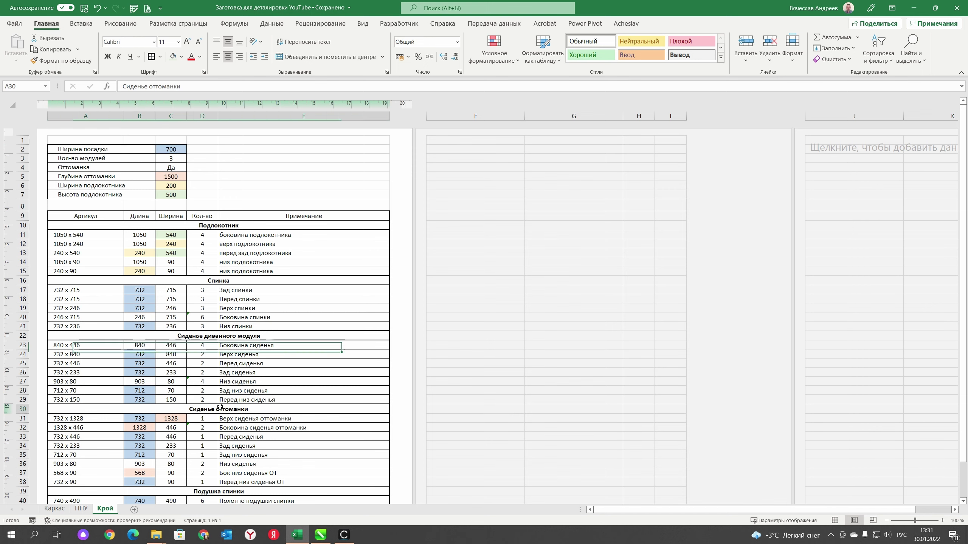
{"action": "left_click", "coordinate": [214, 489]}
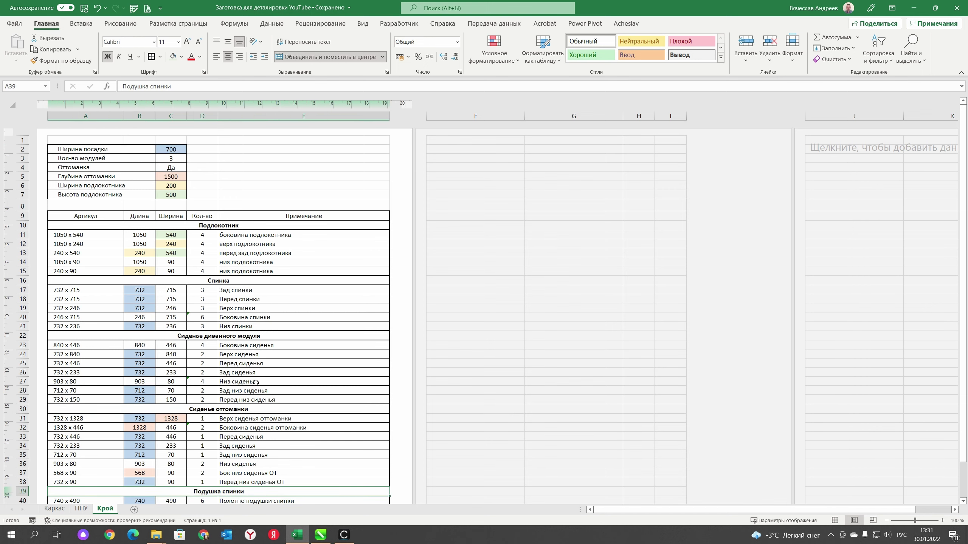
{"action": "scroll", "coordinate": [256, 383], "scroll_direction": "down", "scroll_amount": 4}
{"action": "scroll", "coordinate": [256, 383], "scroll_direction": "up", "scroll_amount": 2}
{"action": "scroll", "coordinate": [256, 383], "scroll_direction": "up", "scroll_amount": 2}
{"action": "scroll", "coordinate": [166, 394], "scroll_direction": "down", "scroll_amount": 3}
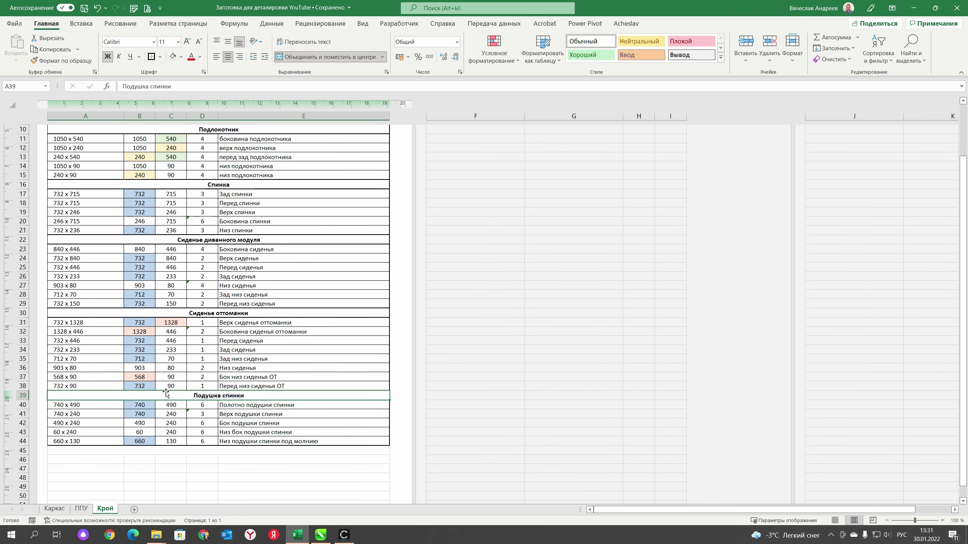
{"action": "scroll", "coordinate": [166, 157], "scroll_direction": "up", "scroll_amount": 4}
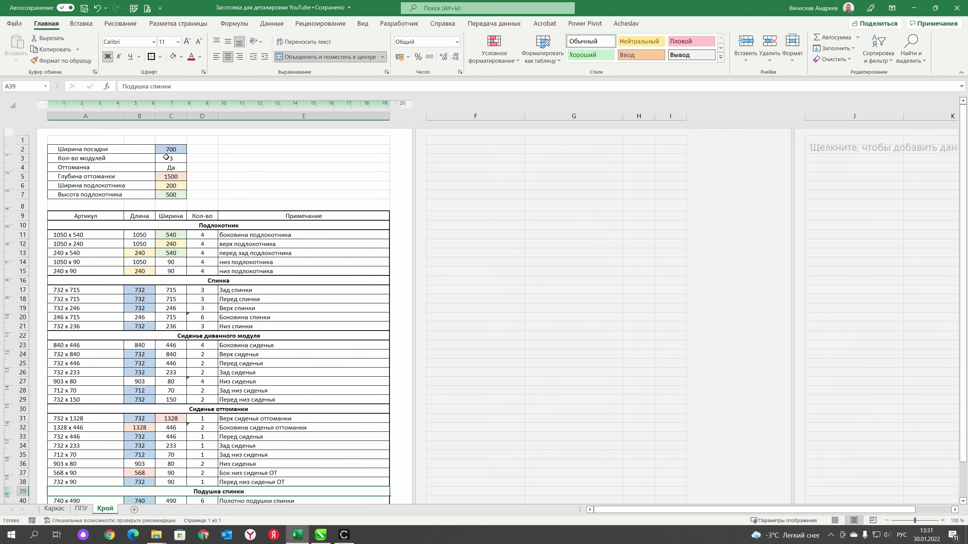
{"action": "left_click_drag", "start_coordinate": [168, 149], "coordinate": [171, 194]}
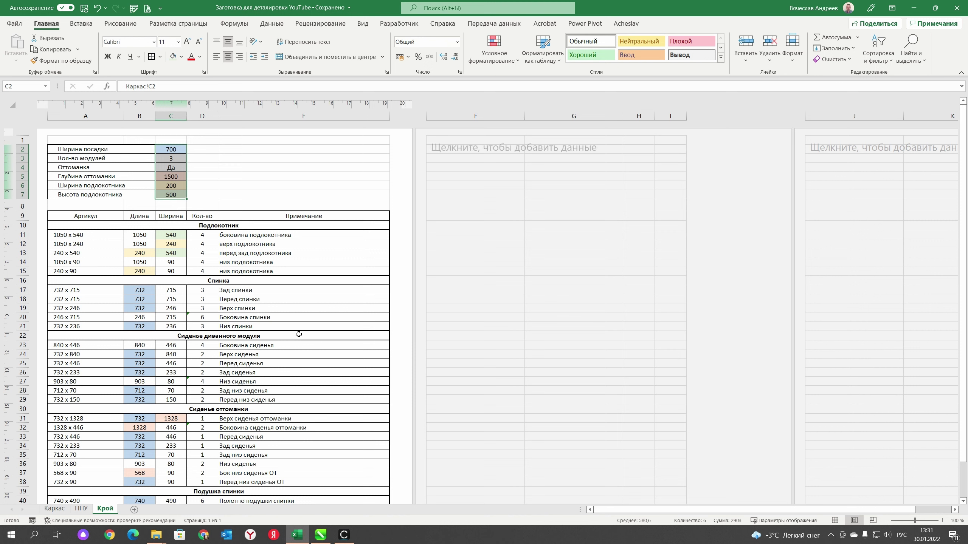
{"action": "key", "text": "Right"}
{"action": "key", "text": "Right"}
{"action": "key", "text": "Down"}
{"action": "key", "text": "Down"}
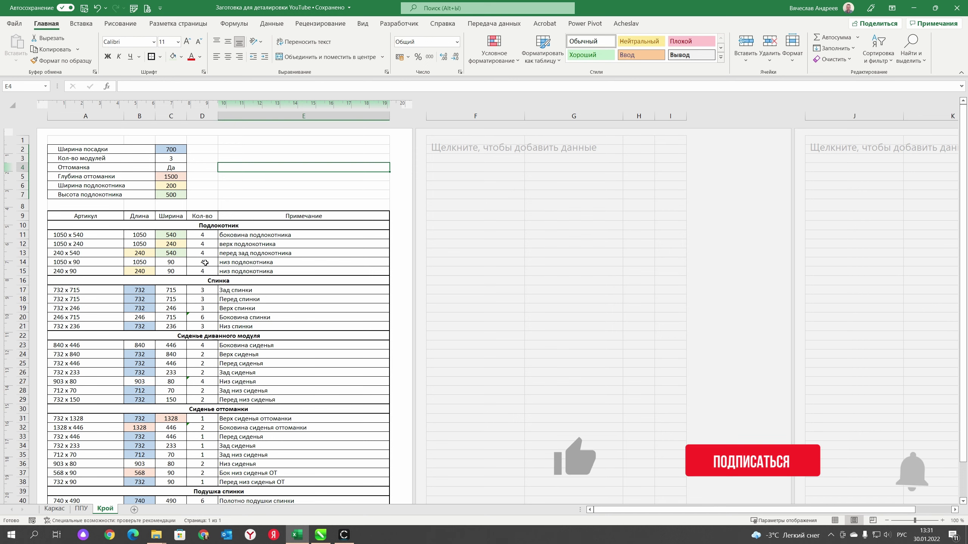
Step: Set the ottoman depth to 1600 on Каркас and check the Крой ottoman seat parts become 1428
{"action": "left_click", "coordinate": [54, 509]}
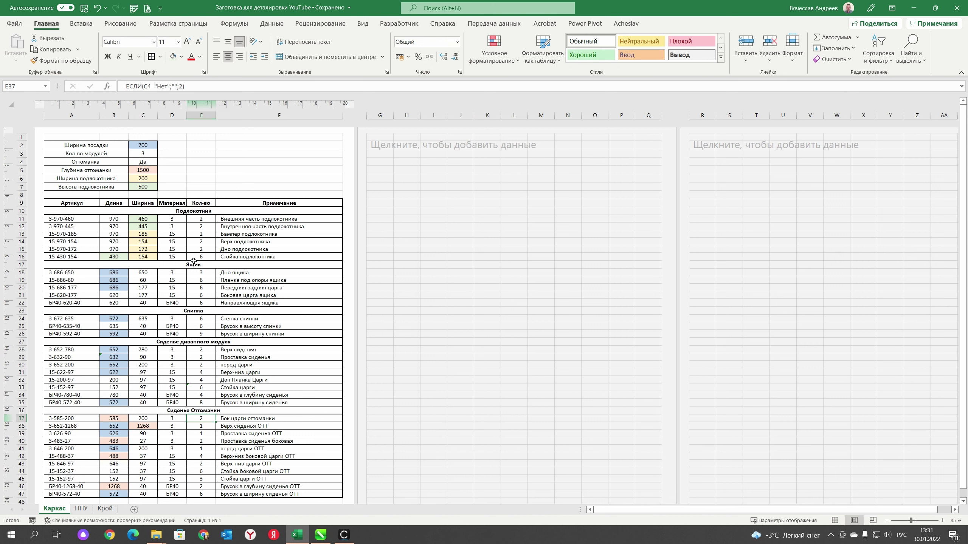
{"action": "left_click", "coordinate": [143, 170]}
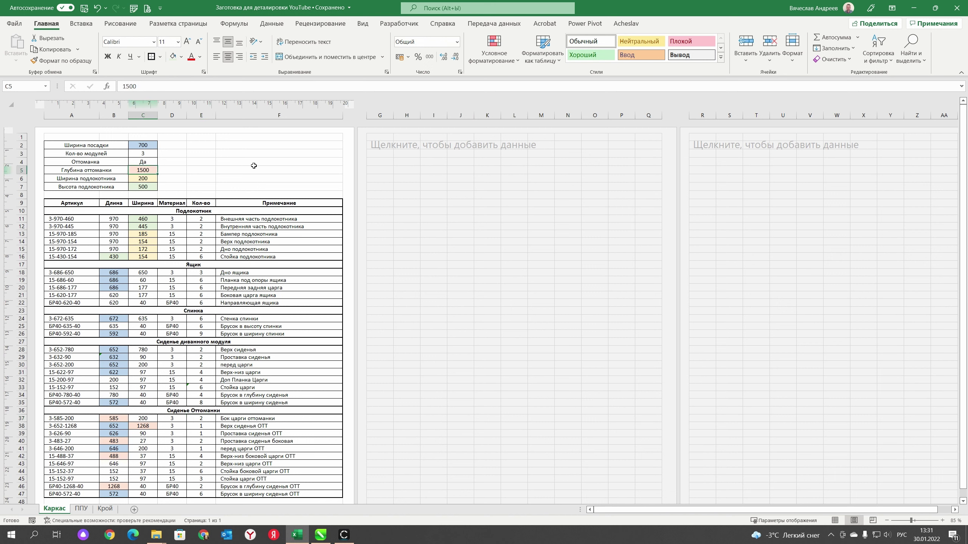
{"action": "type", "text": "1"}
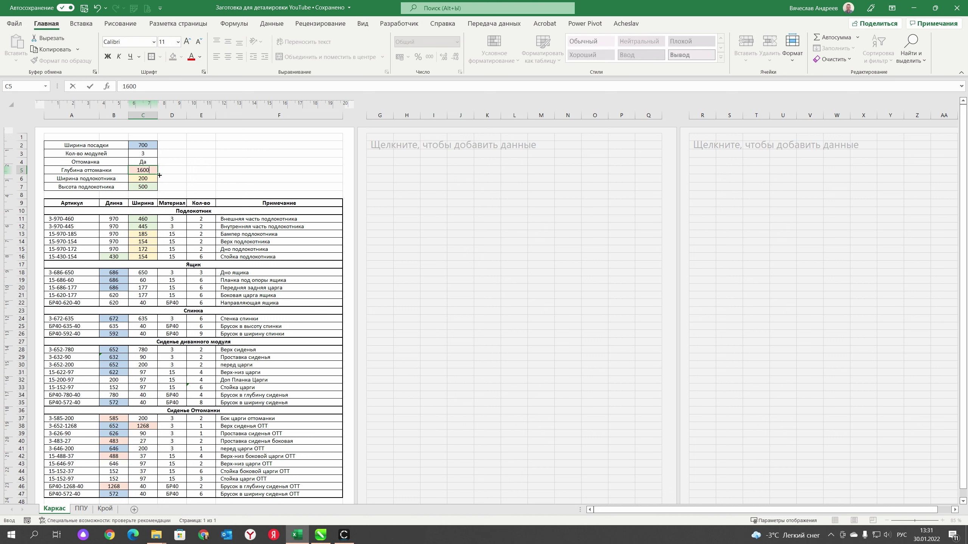
{"action": "key", "text": "Return"}
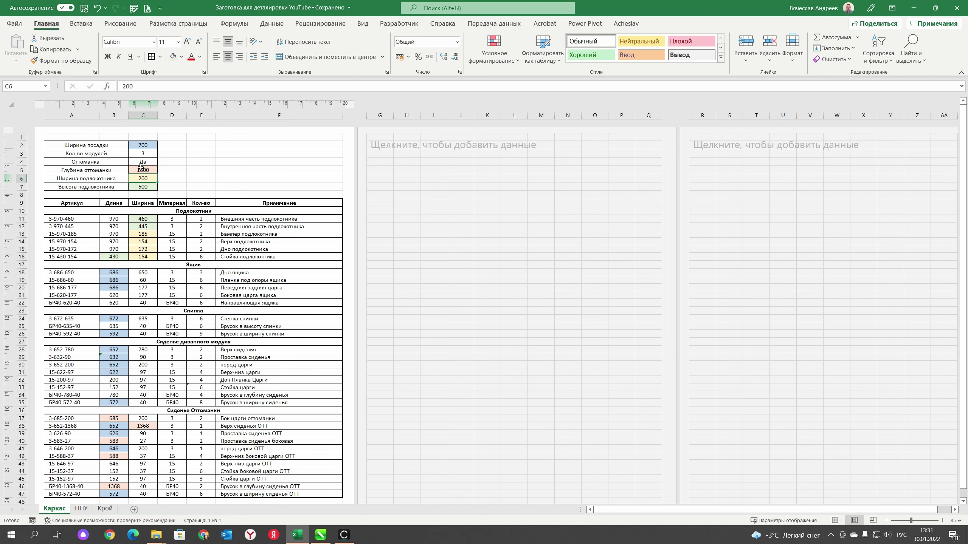
{"action": "left_click", "coordinate": [106, 509]}
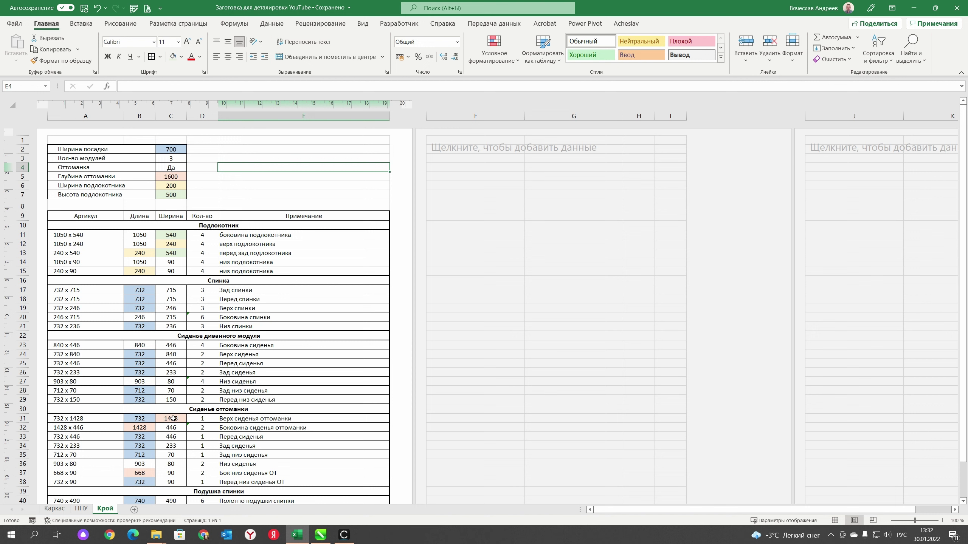
{"action": "left_click", "coordinate": [173, 418]}
{"action": "scroll", "coordinate": [169, 424], "scroll_direction": "down", "scroll_amount": 2}
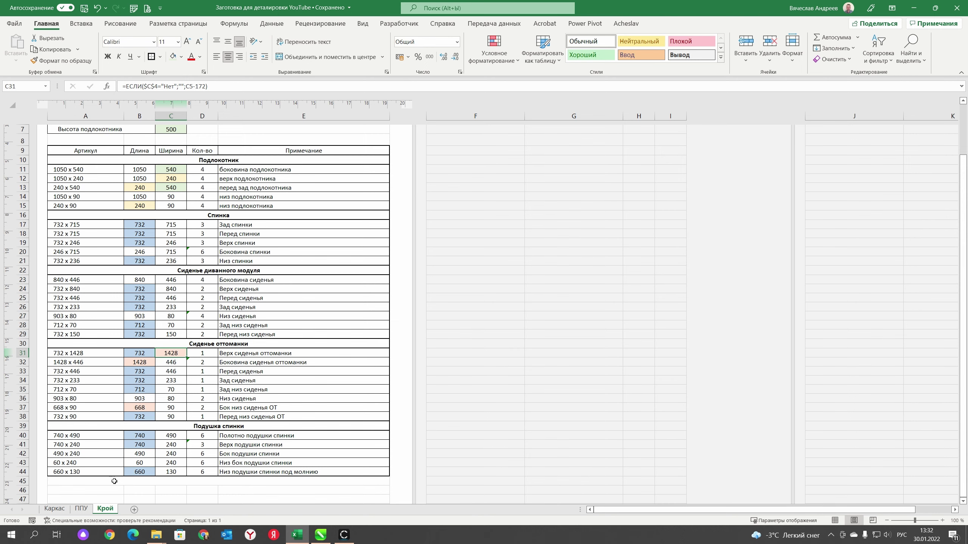
Step: Set seat width to 1000 and module count to 2, then check the Крой ottoman seat length
{"action": "left_click", "coordinate": [55, 509]}
{"action": "left_click", "coordinate": [145, 162]}
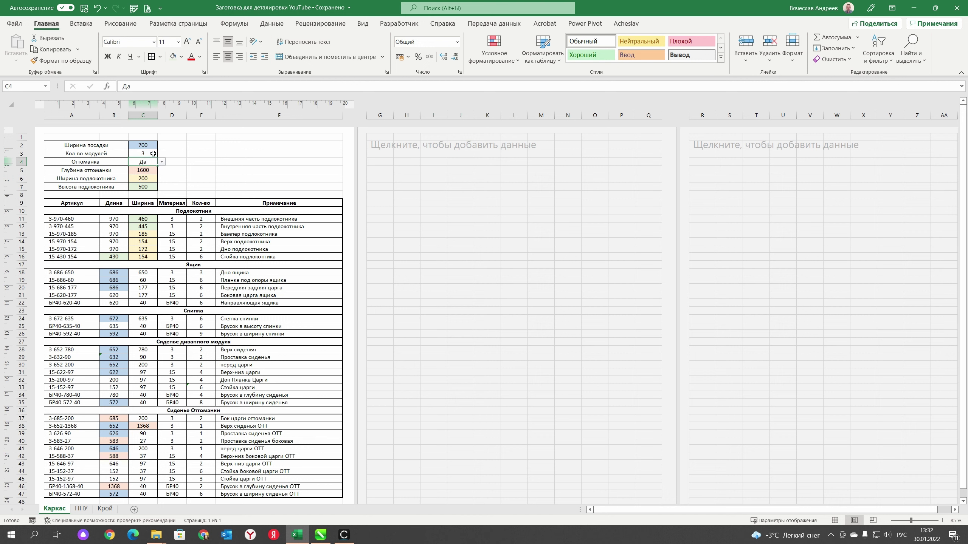
{"action": "left_click", "coordinate": [153, 153]}
{"action": "left_click", "coordinate": [144, 145]}
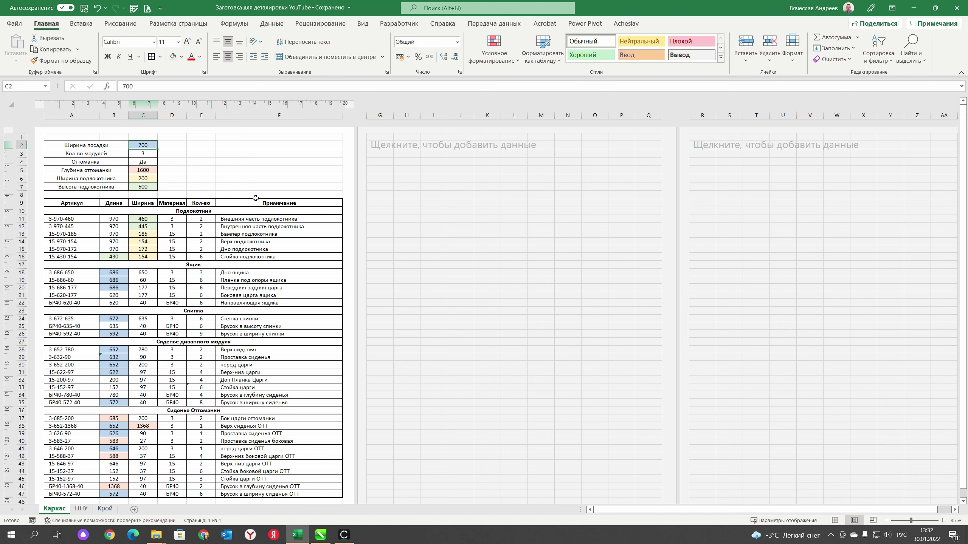
{"action": "type", "text": "1"}
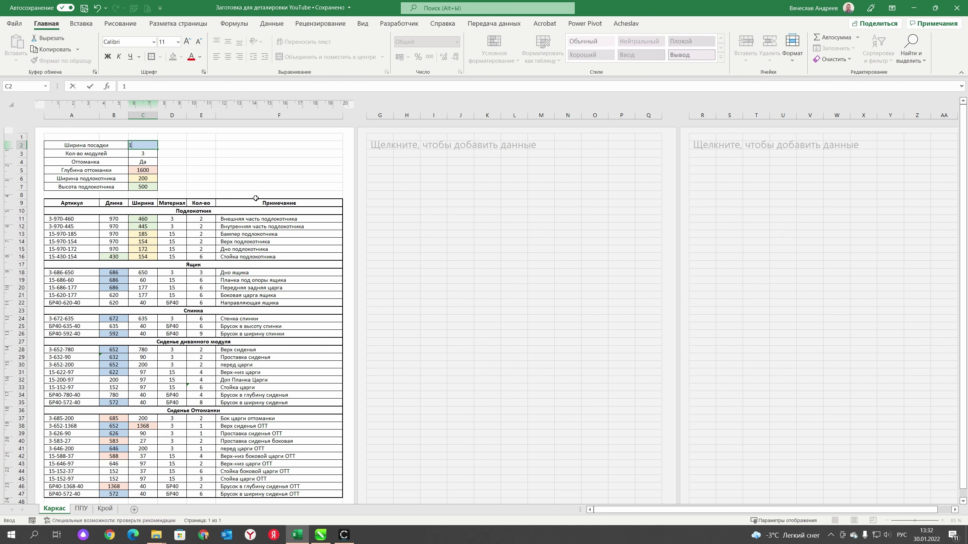
{"action": "type", "text": "000"}
{"action": "left_click", "coordinate": [152, 152]}
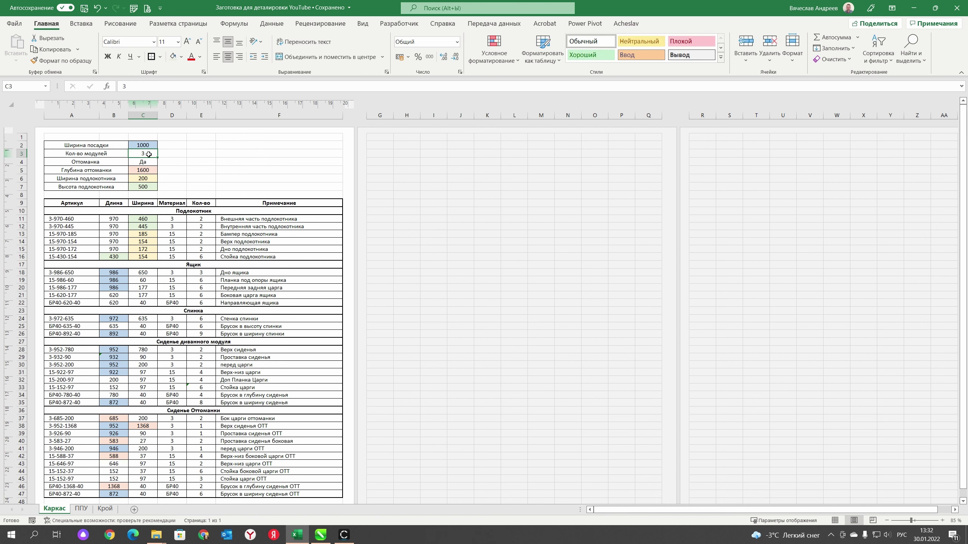
{"action": "double_click", "coordinate": [149, 154]}
{"action": "key", "text": "BackSpace"}
{"action": "type", "text": "2"}
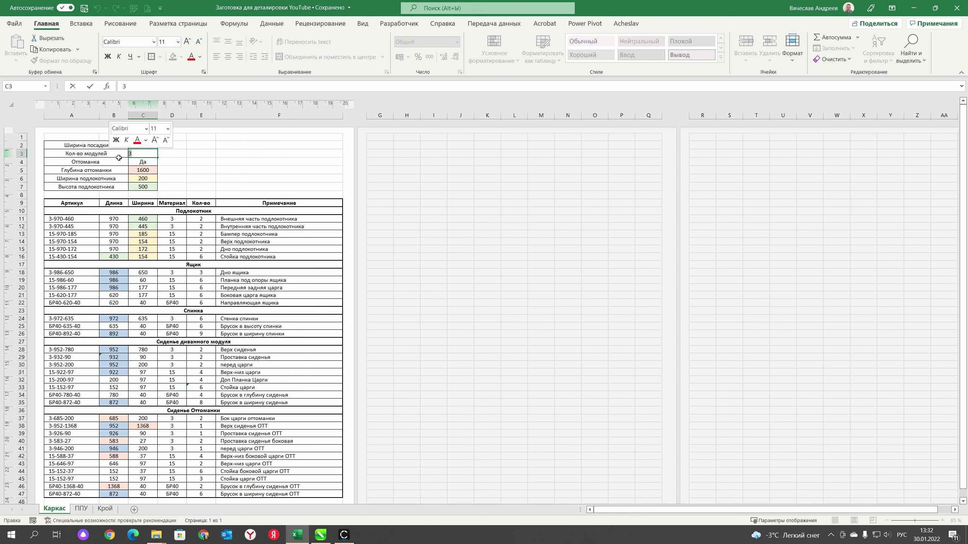
{"action": "key", "text": "Return"}
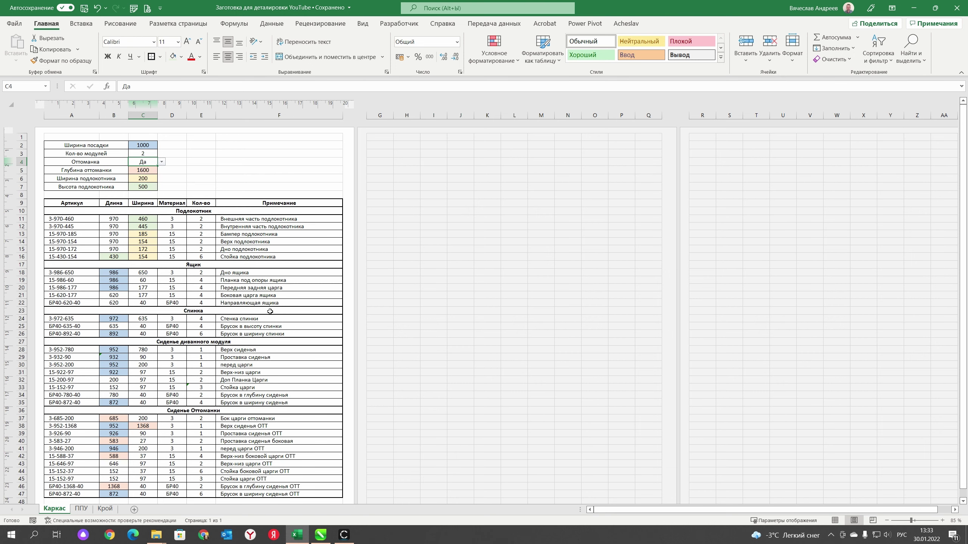
{"action": "left_click", "coordinate": [103, 510]}
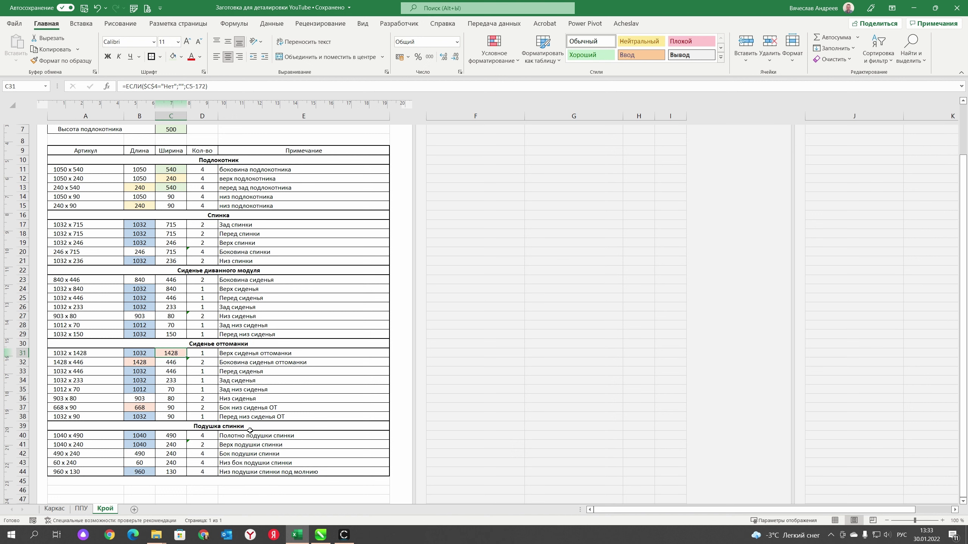
{"action": "left_click", "coordinate": [144, 355]}
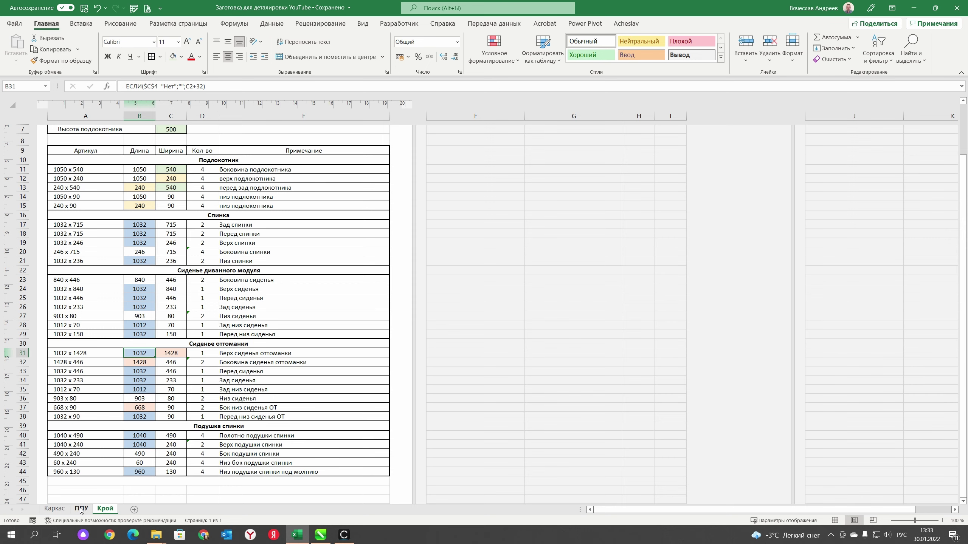
Step: Reset Каркас parameters to seat width 700, 3 modules and ottoman depth 1500
{"action": "left_click", "coordinate": [55, 509]}
{"action": "left_click", "coordinate": [153, 145]}
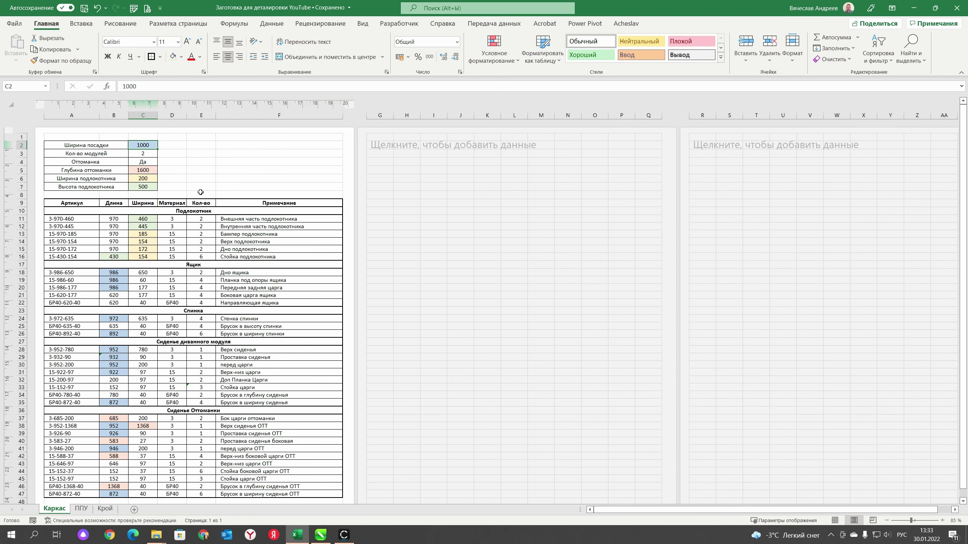
{"action": "type", "text": "700"}
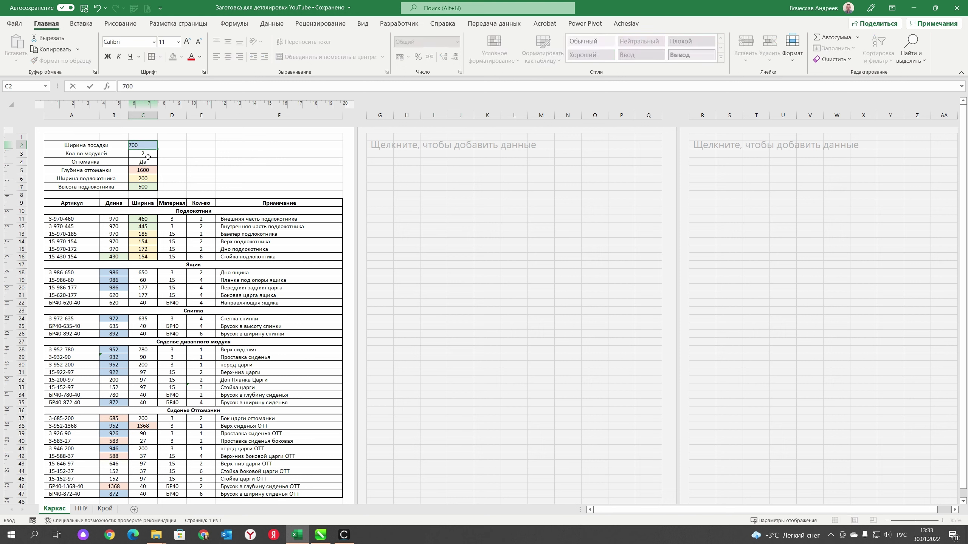
{"action": "left_click", "coordinate": [150, 155]}
{"action": "type", "text": "3"}
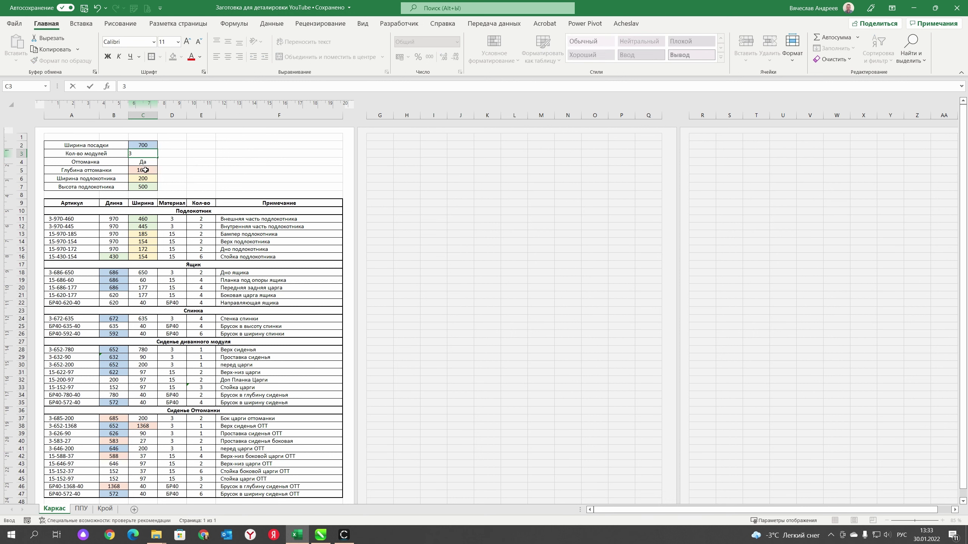
{"action": "left_click", "coordinate": [143, 170]}
{"action": "type", "text": "15"}
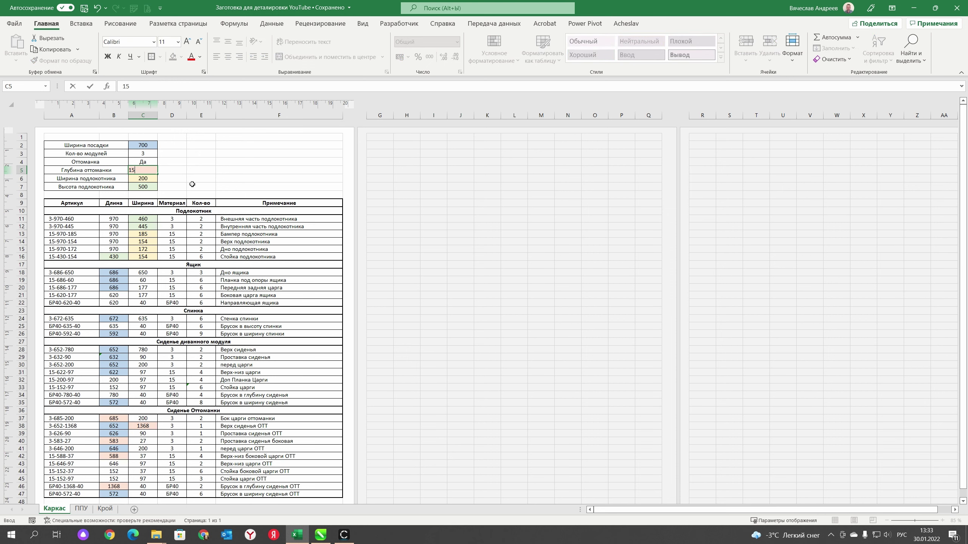
{"action": "type", "text": "00"}
{"action": "key", "text": "Return"}
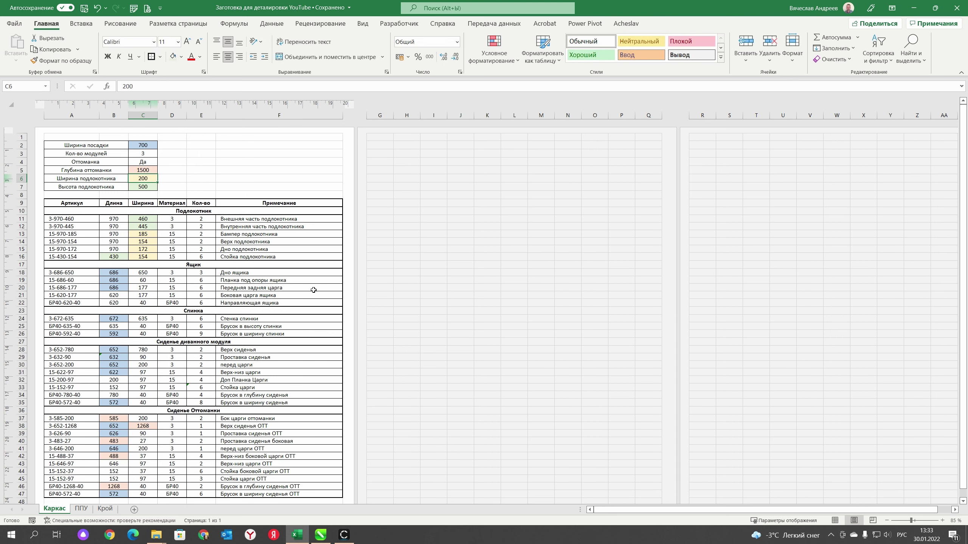
{"action": "scroll", "coordinate": [313, 291], "scroll_direction": "down", "scroll_amount": 2}
{"action": "scroll", "coordinate": [233, 322], "scroll_direction": "up", "scroll_amount": 2}
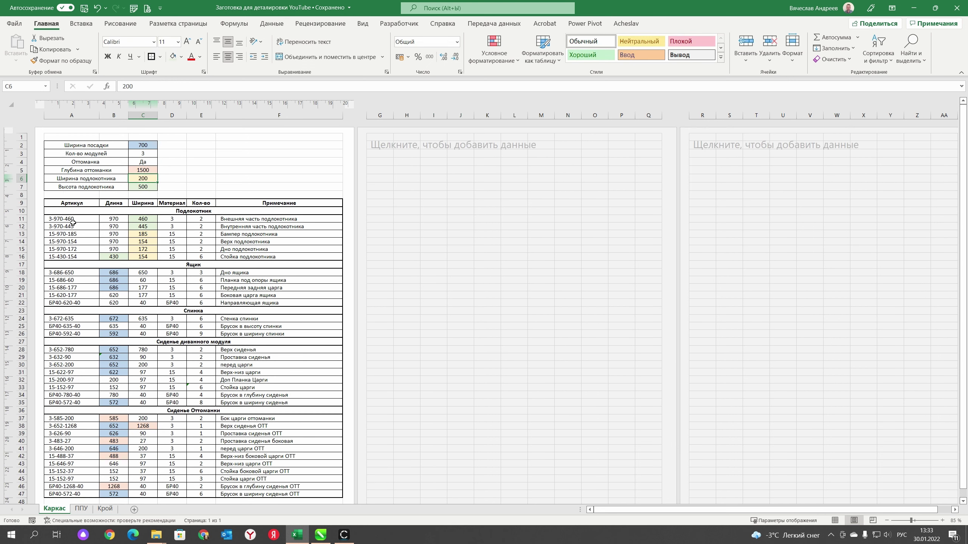
Step: Copy the cutting table A9:F47 and paste it as plain values starting at H9
{"action": "left_click_drag", "start_coordinate": [51, 202], "coordinate": [304, 495]}
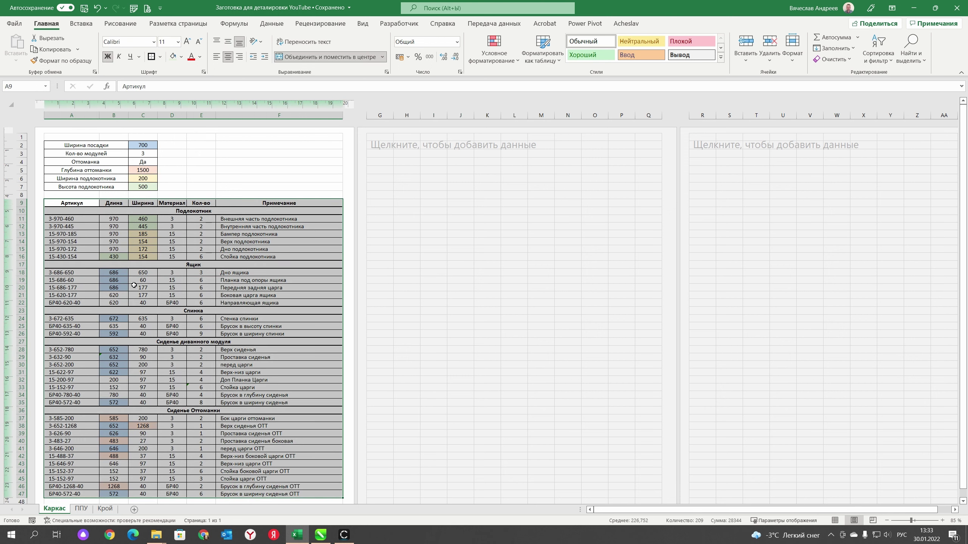
{"action": "right_click", "coordinate": [95, 210]}
{"action": "left_click", "coordinate": [111, 220]}
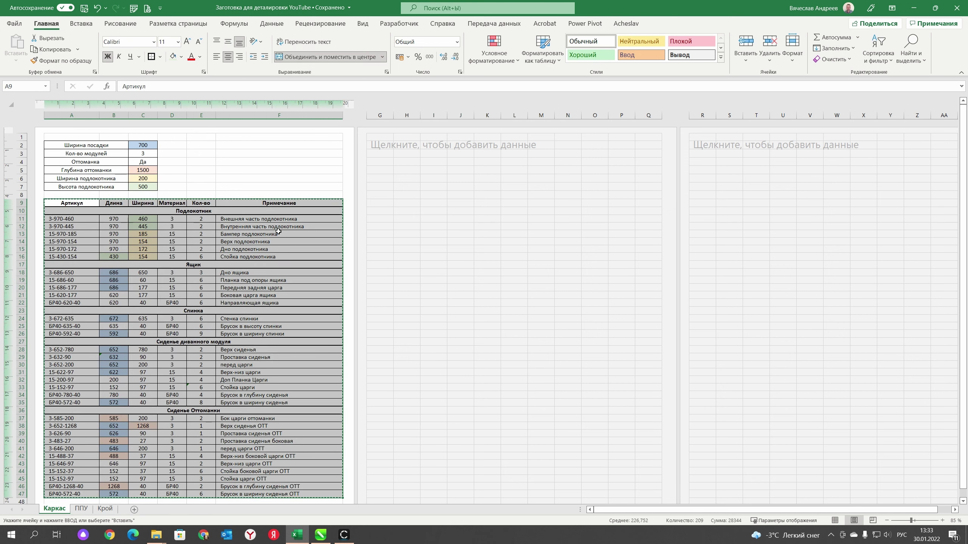
{"action": "right_click", "coordinate": [408, 201]}
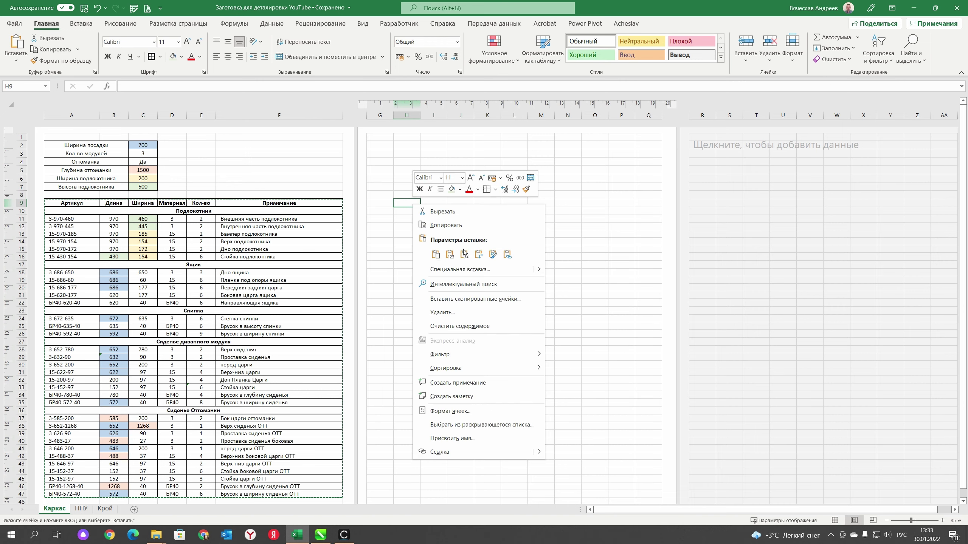
{"action": "left_click", "coordinate": [449, 255]}
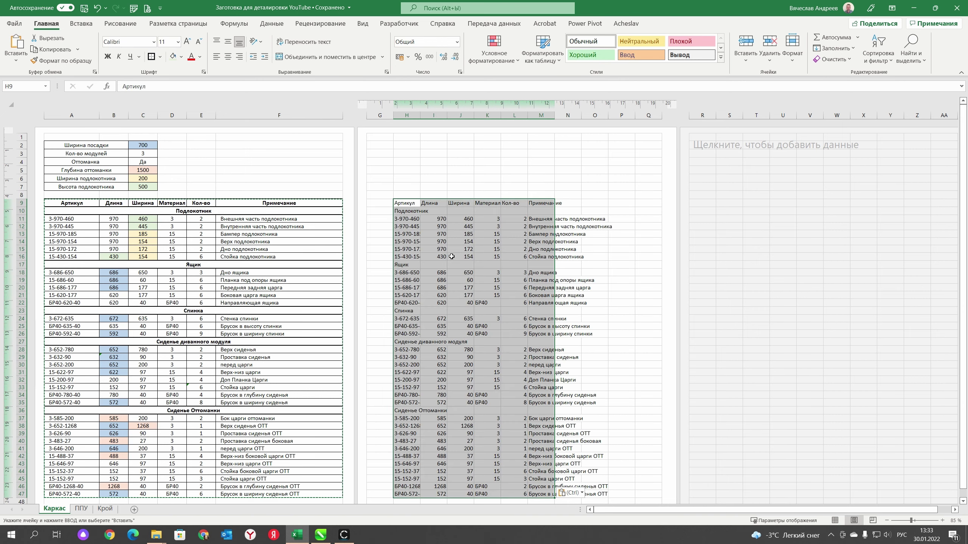
{"action": "left_click", "coordinate": [495, 49]}
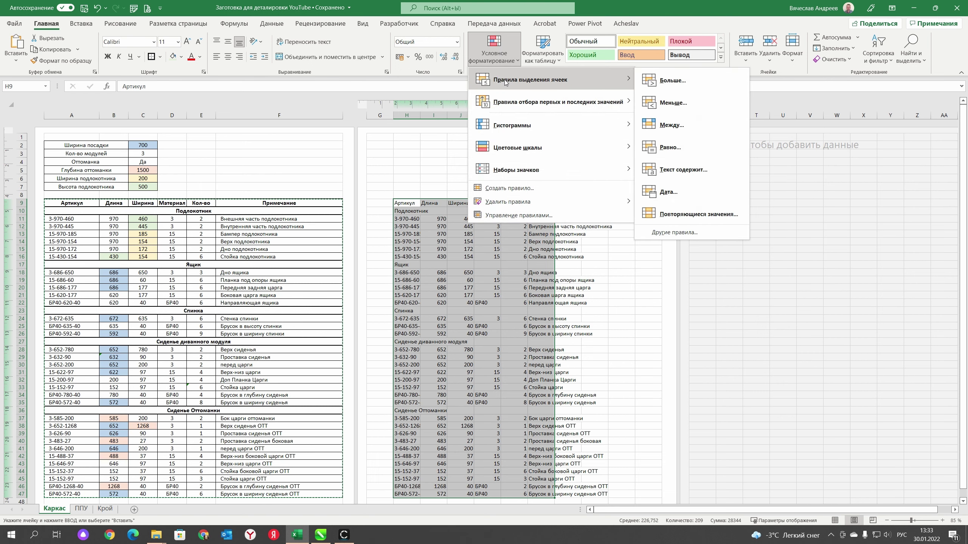
{"action": "mouse_move", "coordinate": [529, 79]}
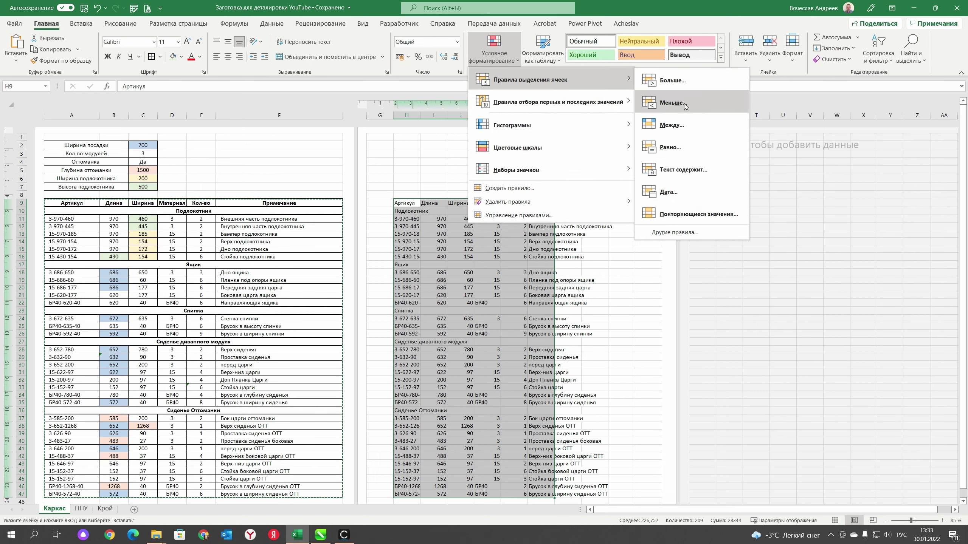
Step: Add an Equal To rule on H9:M47 against relative =A9 with light red fill
{"action": "left_click", "coordinate": [683, 152]}
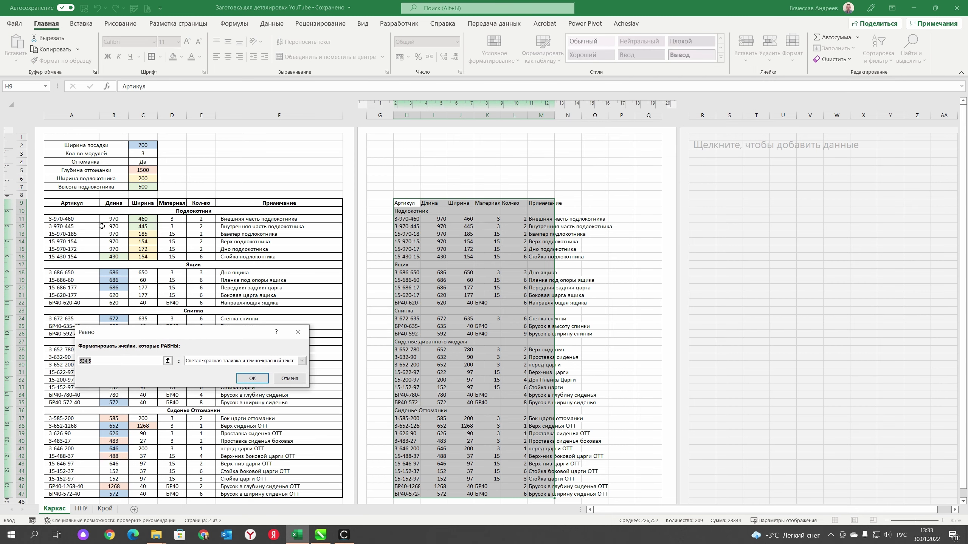
{"action": "left_click", "coordinate": [66, 202]}
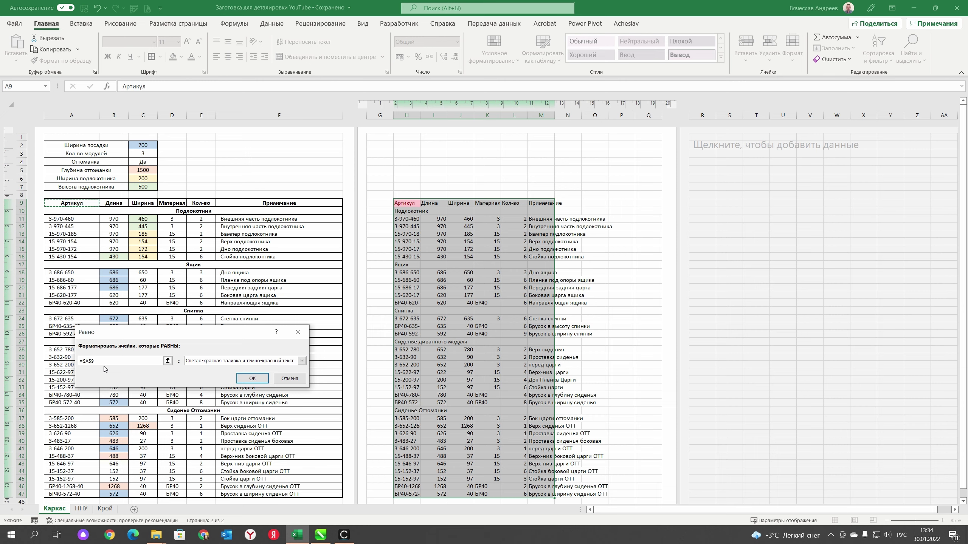
{"action": "key", "text": "F4"}
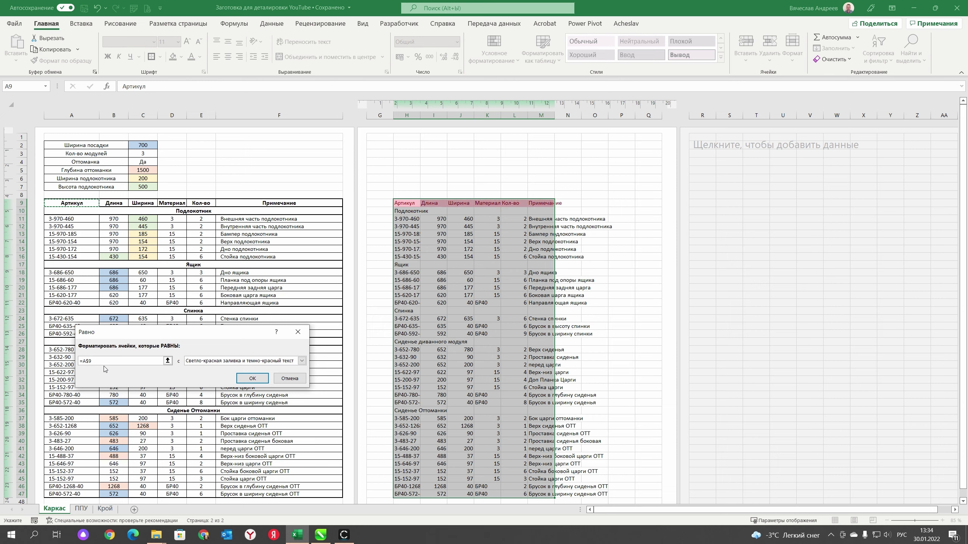
{"action": "key", "text": "F4"}
{"action": "key", "text": "F4"}
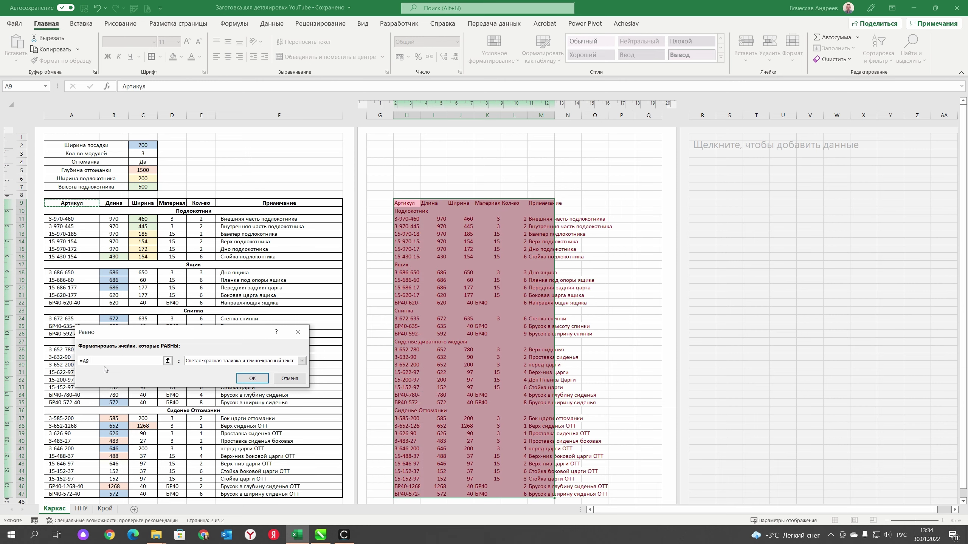
{"action": "left_click", "coordinate": [254, 377]}
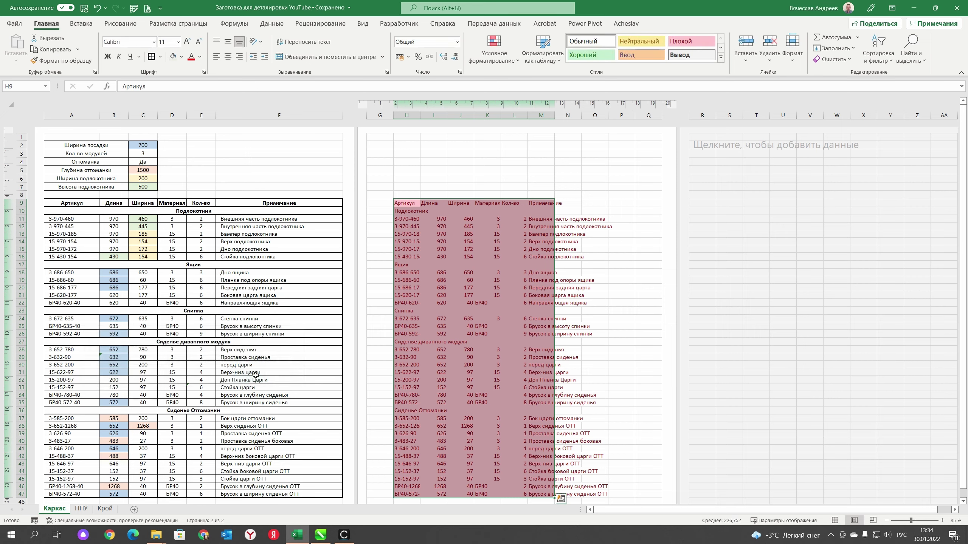
{"action": "left_click", "coordinate": [151, 149]}
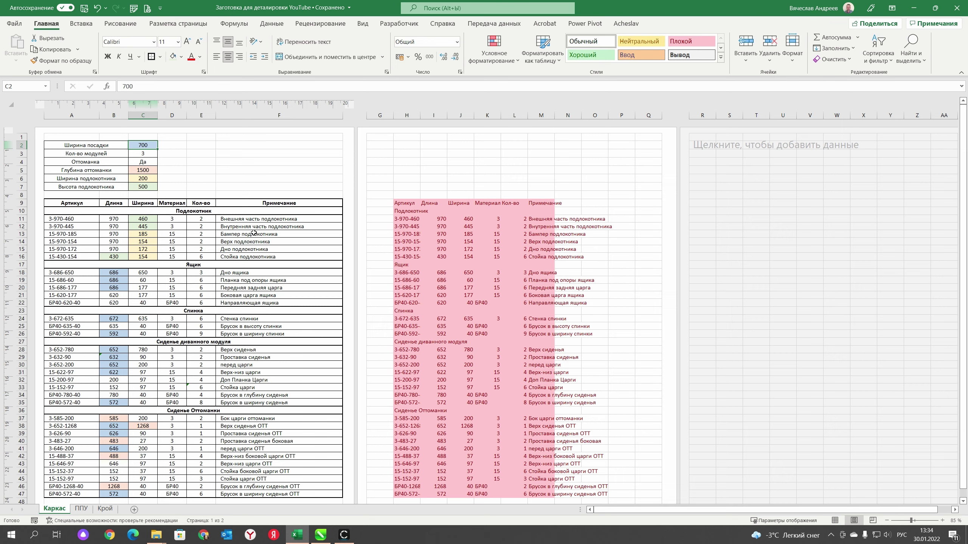
Step: Test the check by setting seat width to 800 and inspecting the copy's 686 lengths
{"action": "type", "text": "8"}
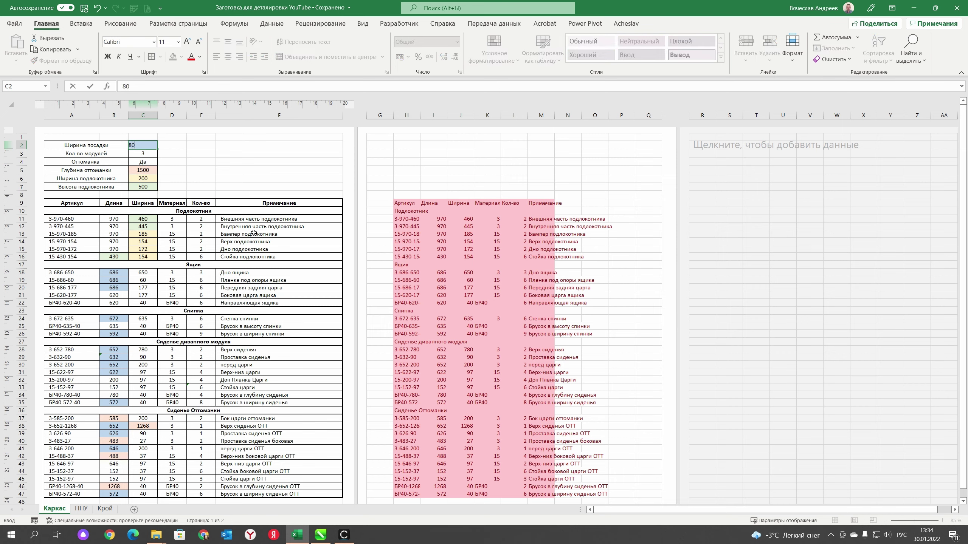
{"action": "key", "text": "Return"}
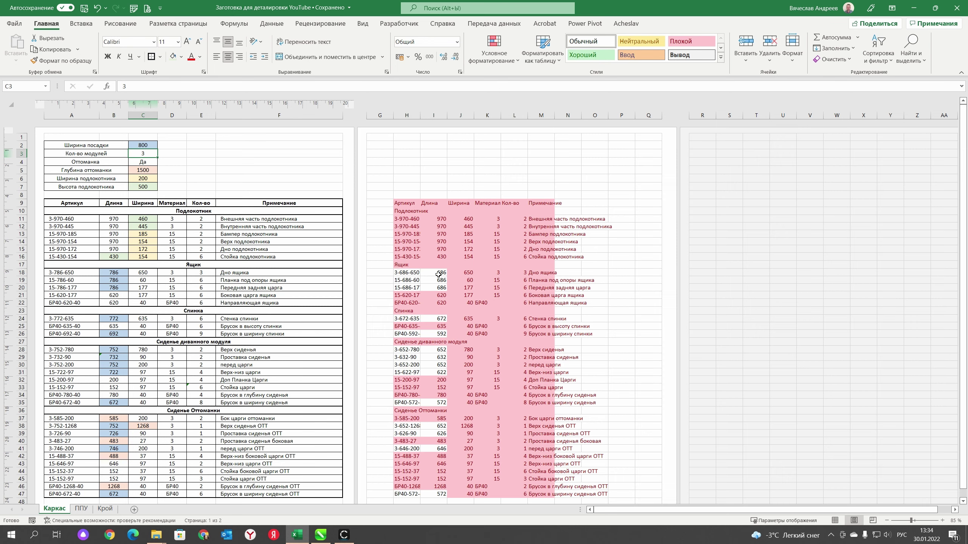
{"action": "left_click_drag", "start_coordinate": [438, 271], "coordinate": [437, 290]}
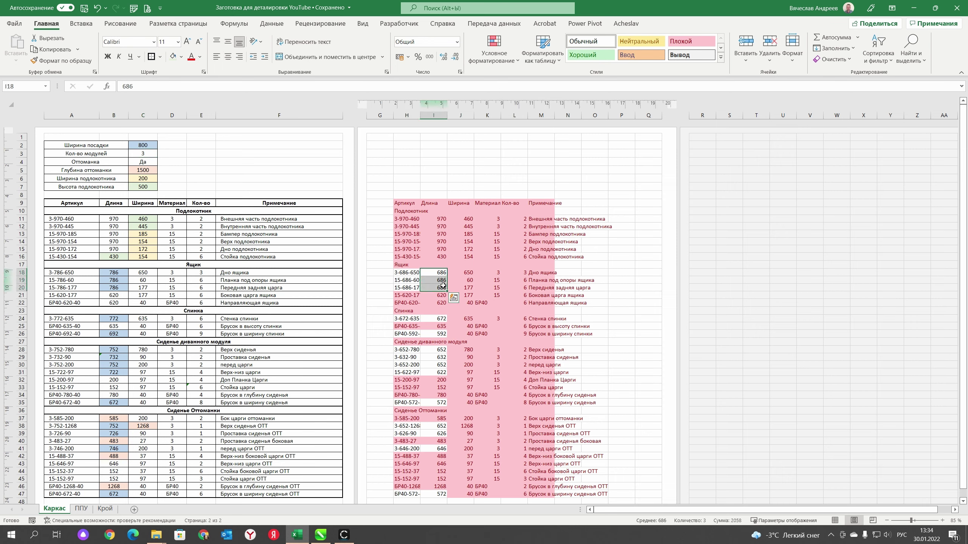
{"action": "left_click_drag", "start_coordinate": [438, 271], "coordinate": [437, 290]}
{"action": "scroll", "coordinate": [449, 410], "scroll_direction": "down", "scroll_amount": 2}
{"action": "scroll", "coordinate": [353, 416], "scroll_direction": "up", "scroll_amount": 2}
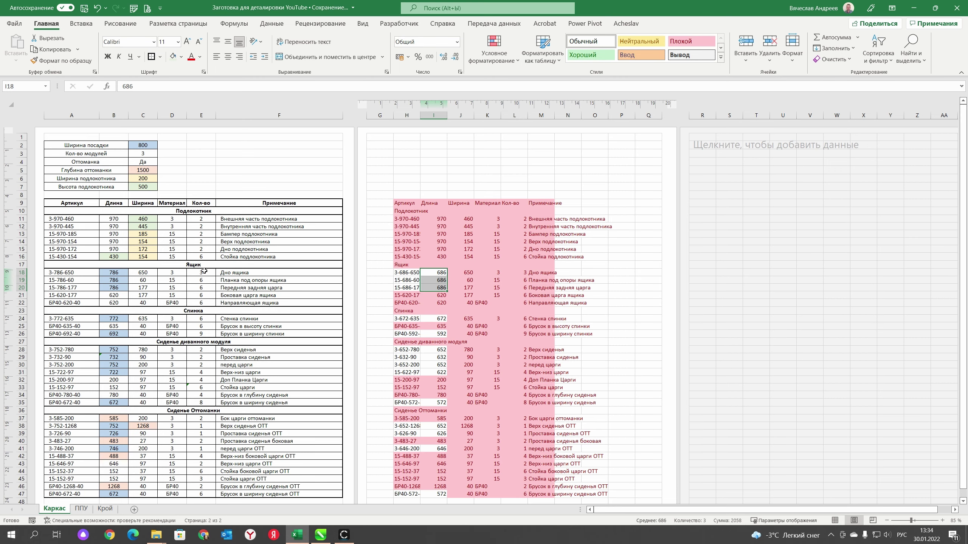
Step: Review the ППУ and Крой sheets, then restore seat width C2 to 700 on Каркас
{"action": "left_click", "coordinate": [81, 509]}
{"action": "left_click", "coordinate": [106, 510]}
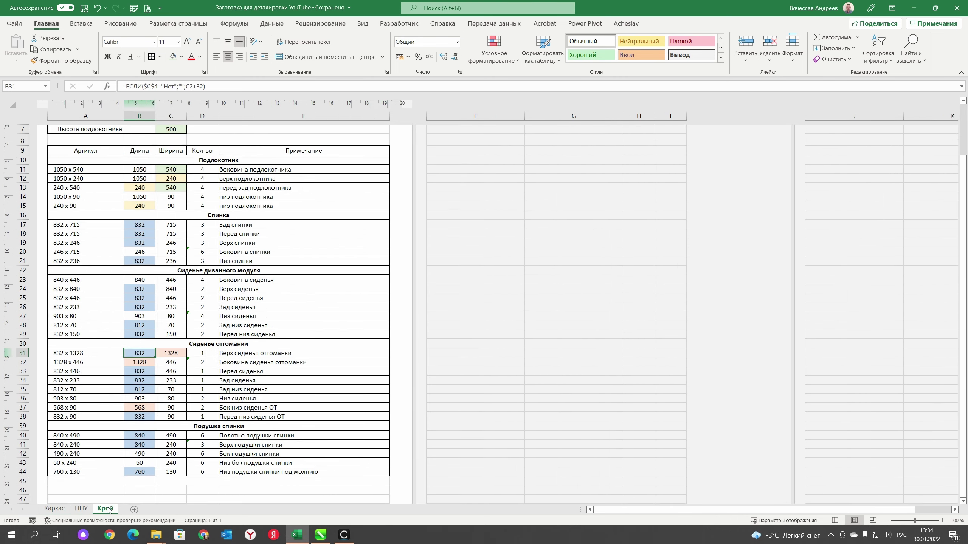
{"action": "left_click", "coordinate": [54, 510]}
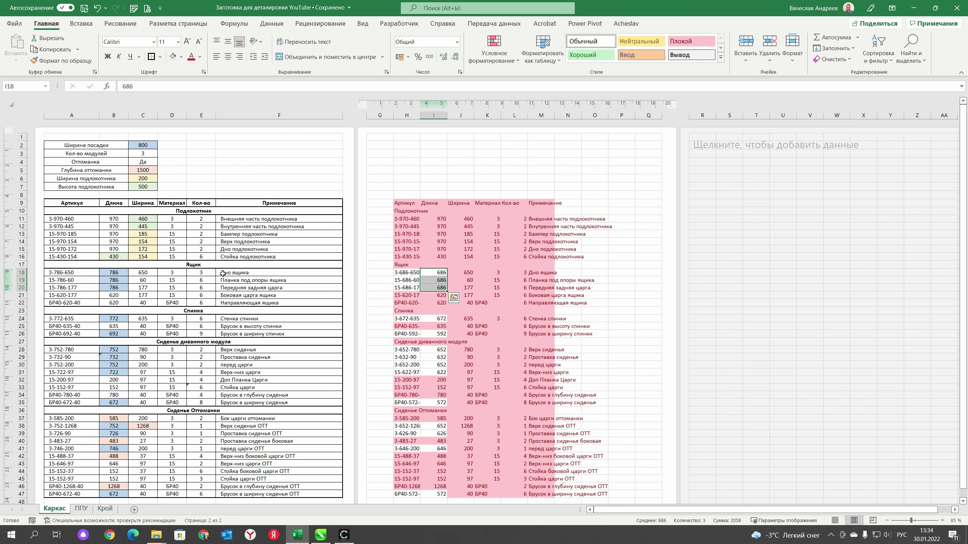
{"action": "left_click", "coordinate": [144, 145]}
{"action": "type", "text": "70"}
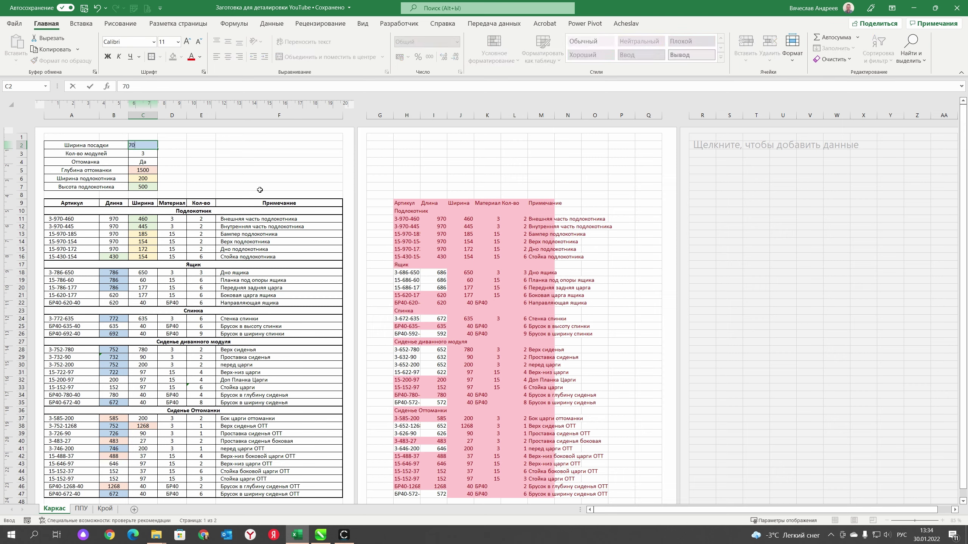
{"action": "key", "text": "Return"}
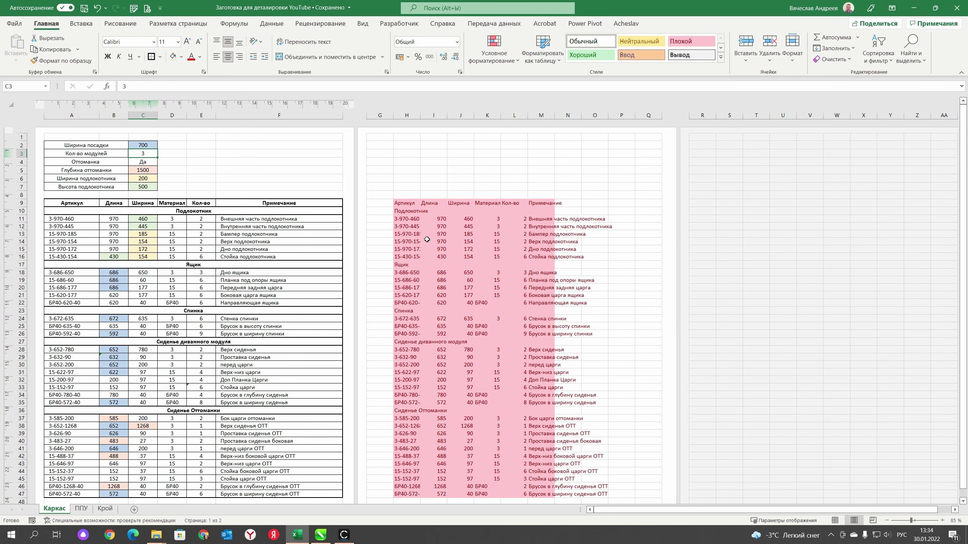
Step: Clear and delete helper columns H–N, then show the Крой sheet
{"action": "left_click_drag", "start_coordinate": [405, 115], "coordinate": [576, 127]}
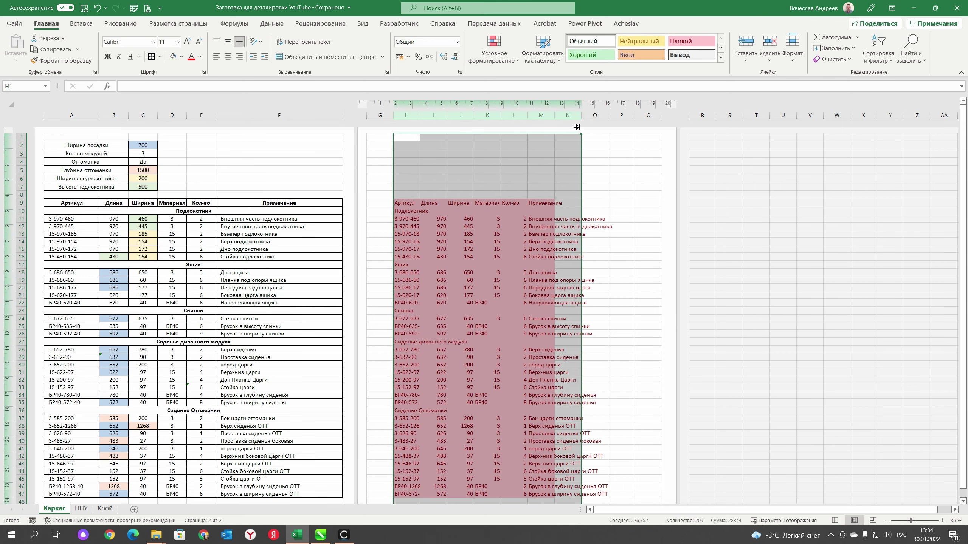
{"action": "key", "text": "Delete"}
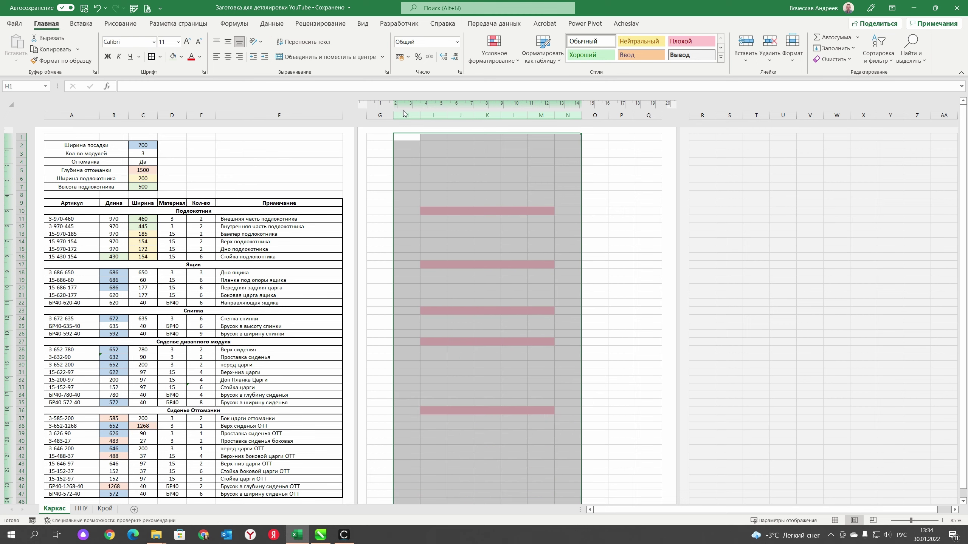
{"action": "right_click", "coordinate": [404, 113]}
{"action": "left_click", "coordinate": [452, 213]}
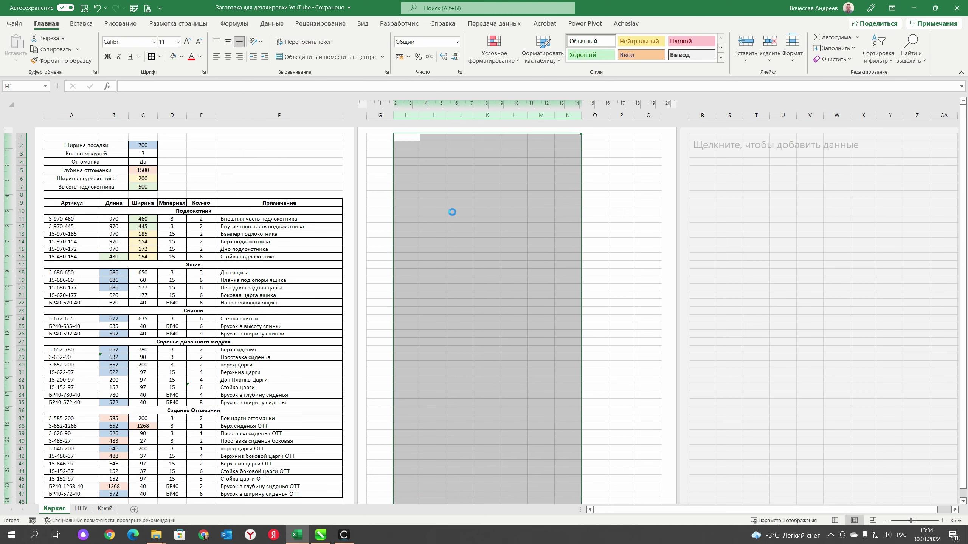
{"action": "left_click", "coordinate": [104, 509]}
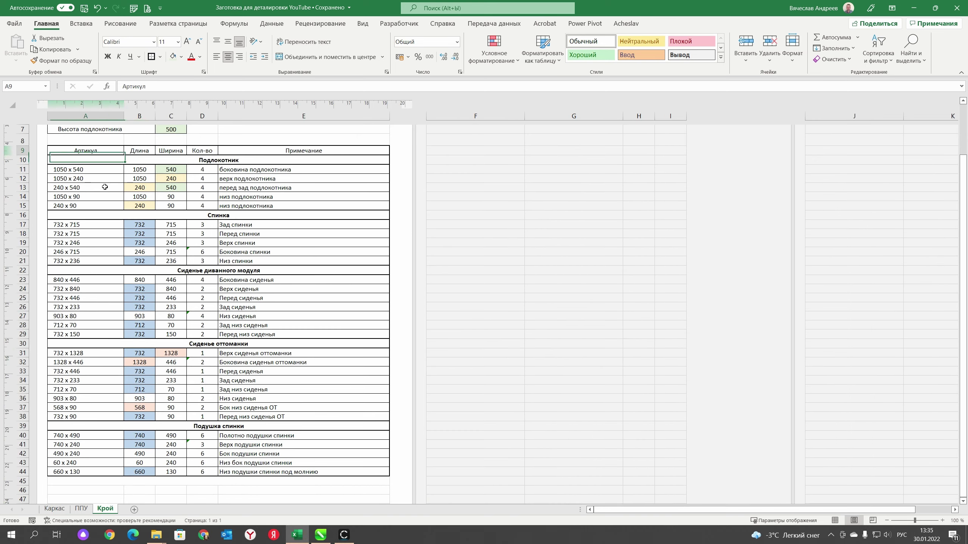
Step: Paste Крой's A9:E44 as values at F9, autofit columns F–J, and return to Каркас
{"action": "left_click_drag", "start_coordinate": [81, 151], "coordinate": [305, 472]}
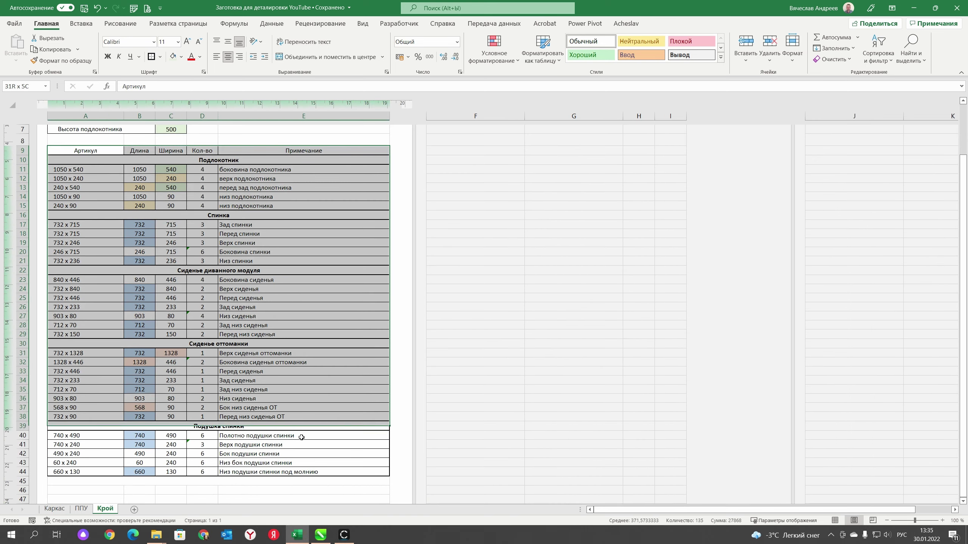
{"action": "right_click", "coordinate": [72, 150]}
{"action": "left_click", "coordinate": [131, 178]}
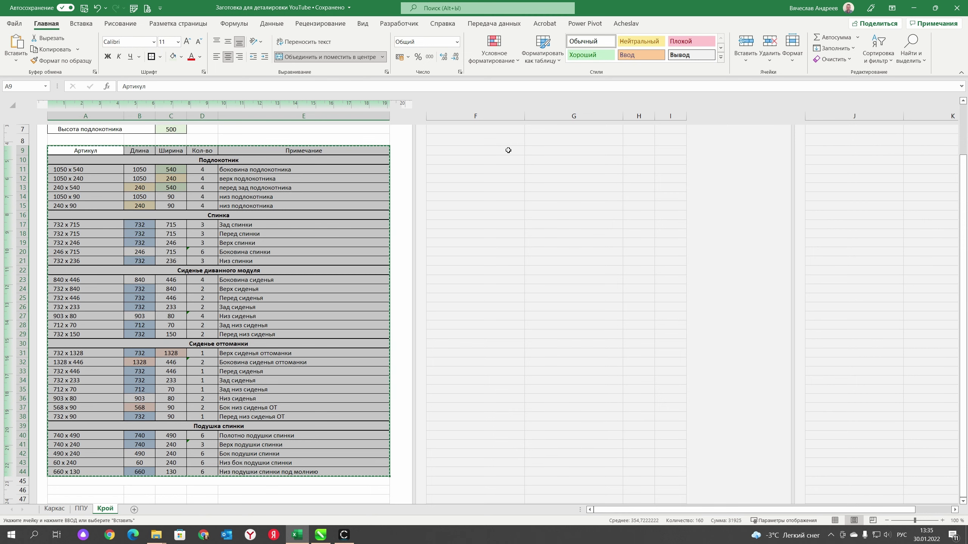
{"action": "left_click", "coordinate": [478, 151]}
{"action": "right_click", "coordinate": [479, 151]}
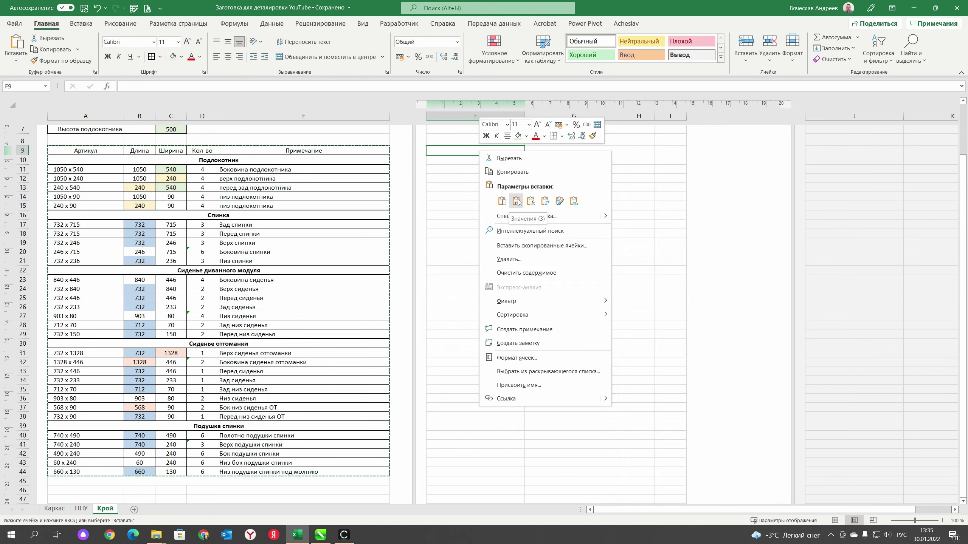
{"action": "left_click", "coordinate": [530, 201]}
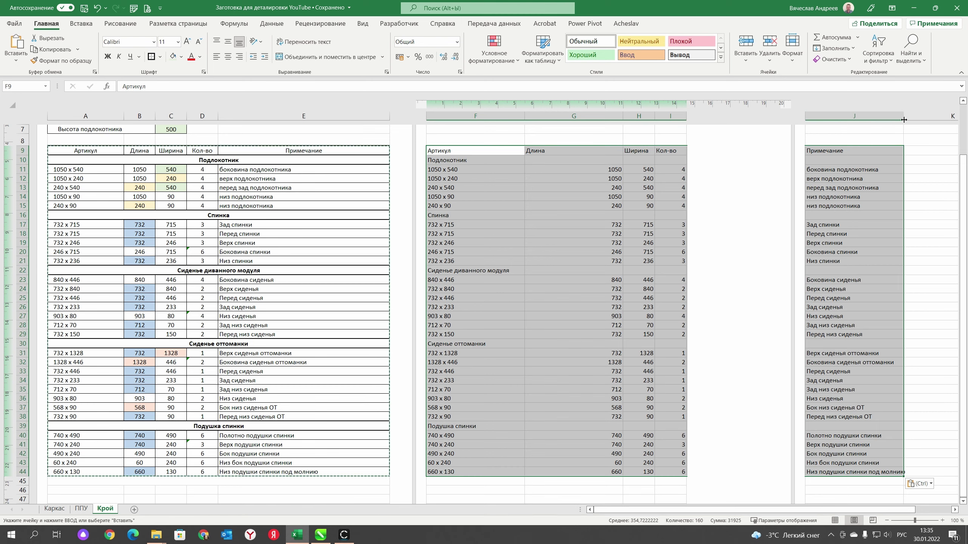
{"action": "left_click_drag", "start_coordinate": [638, 114], "coordinate": [560, 114]}
{"action": "left_click", "coordinate": [667, 278]}
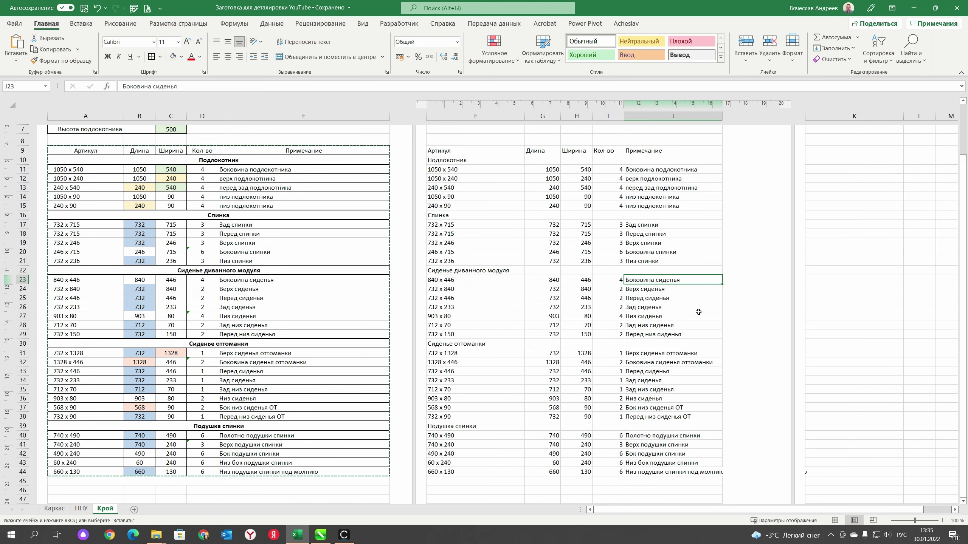
{"action": "scroll", "coordinate": [51, 472], "scroll_direction": "up", "scroll_amount": 1}
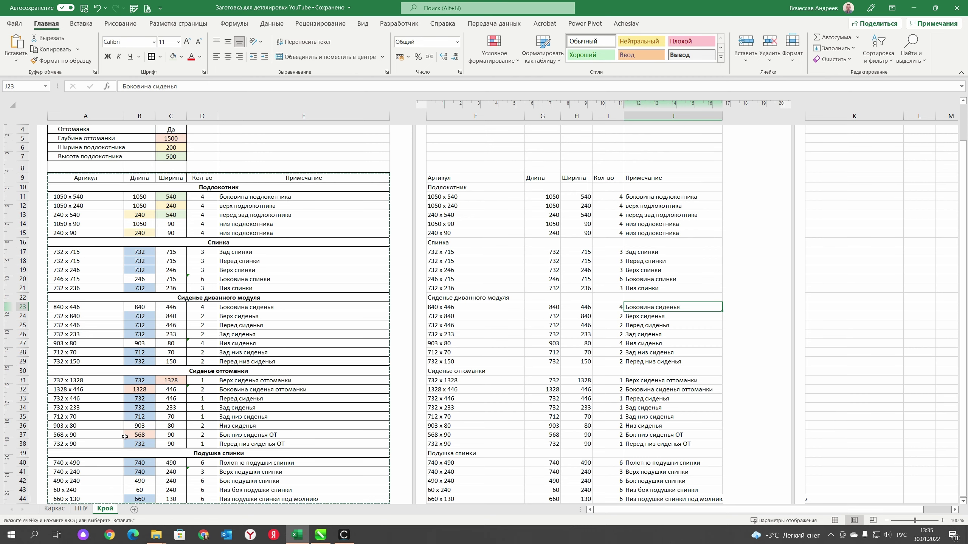
{"action": "left_click", "coordinate": [55, 509]}
Step: Enter seat width 900 and 4 modules on Каркас, then select Крой's snapshot F9:J44
{"action": "left_click", "coordinate": [151, 143]}
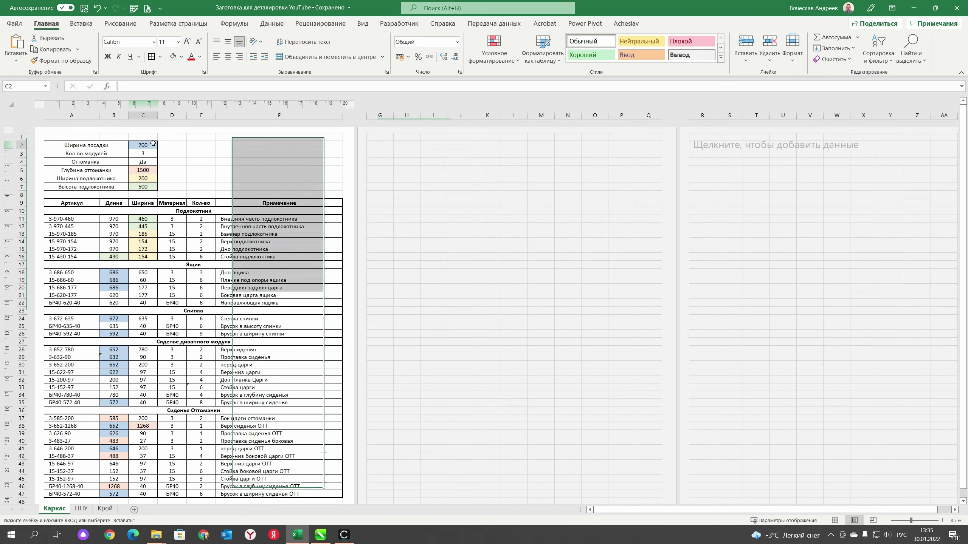
{"action": "type", "text": "1"}
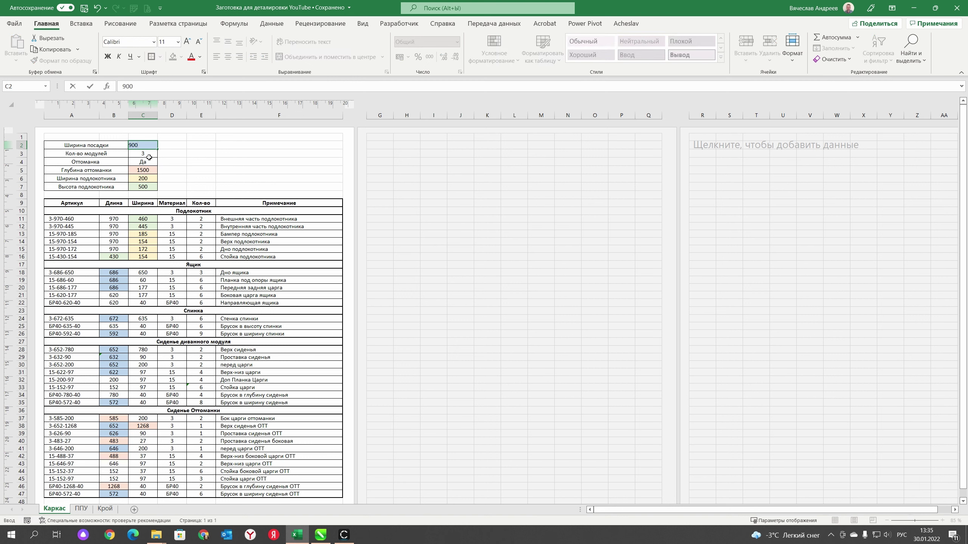
{"action": "key", "text": "Return"}
{"action": "type", "text": "4"}
{"action": "key", "text": "Return"}
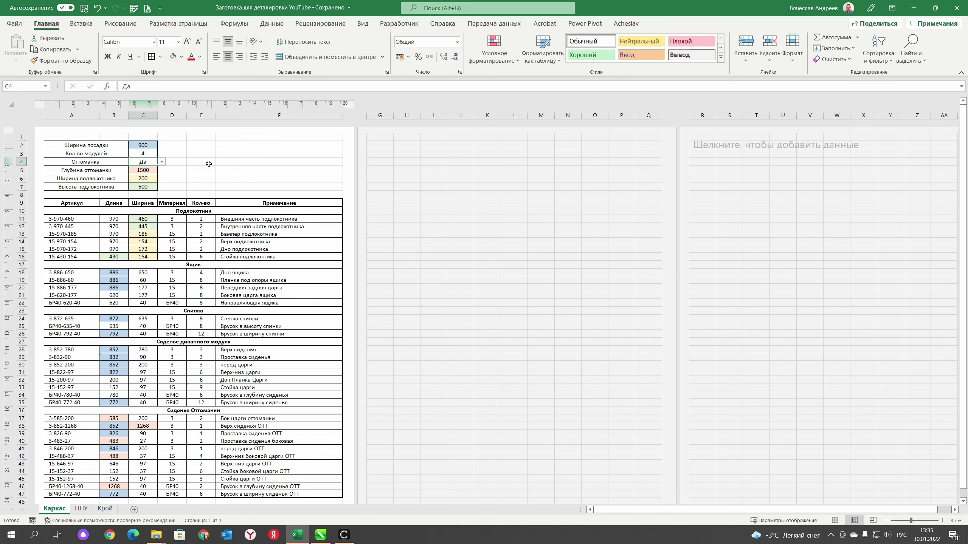
{"action": "left_click", "coordinate": [105, 509]}
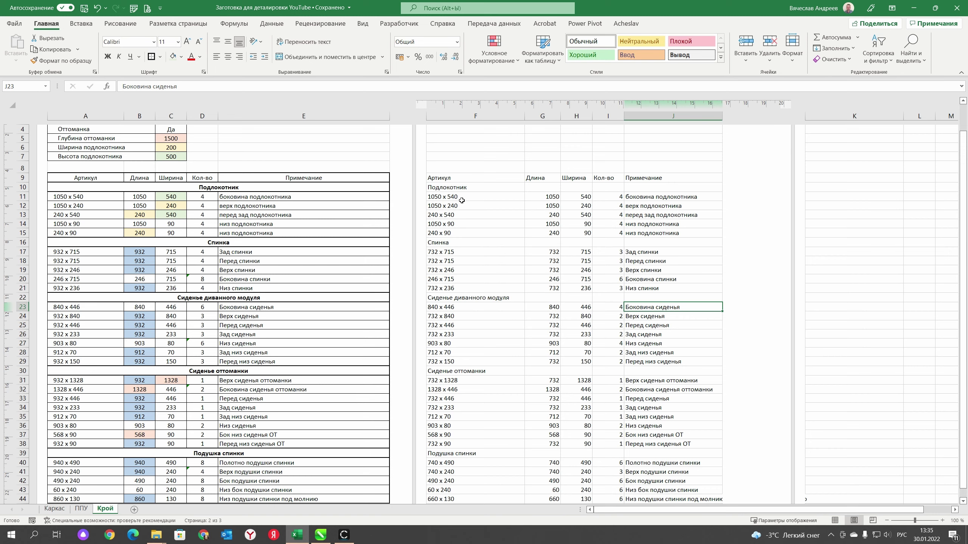
{"action": "mouse_move", "coordinate": [444, 178]}
{"action": "left_mouse_down"}
{"action": "mouse_move", "coordinate": [642, 465]}
{"action": "mouse_move", "coordinate": [643, 481]}
{"action": "left_mouse_up"}
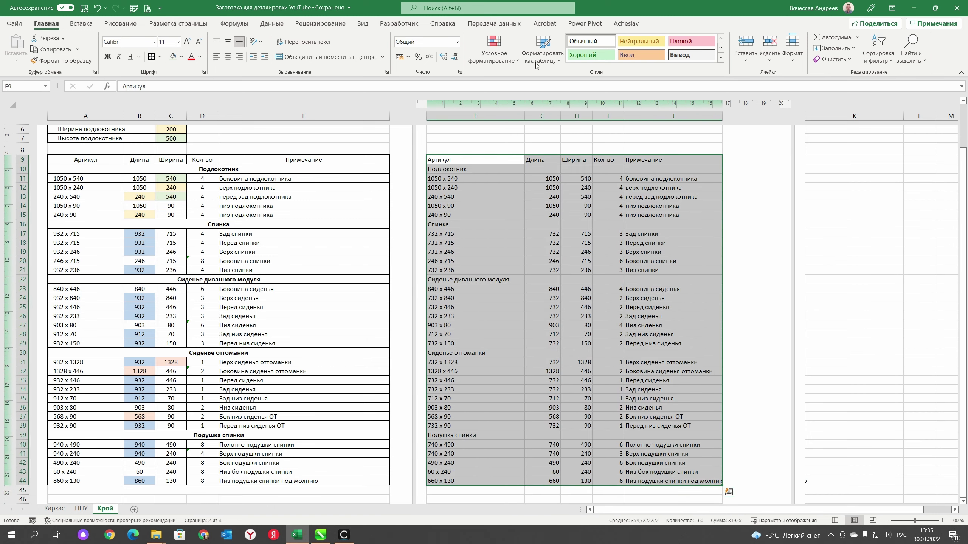
Step: Add an Equal To rule on F9:J44 comparing to relative =A9, light red fill
{"action": "left_click", "coordinate": [494, 50]}
{"action": "mouse_move", "coordinate": [530, 80]}
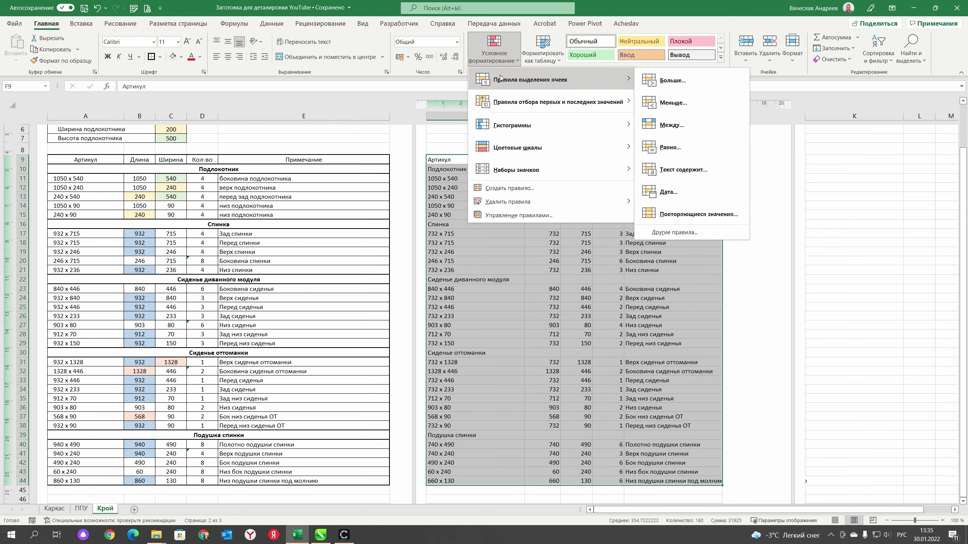
{"action": "left_click", "coordinate": [656, 148]}
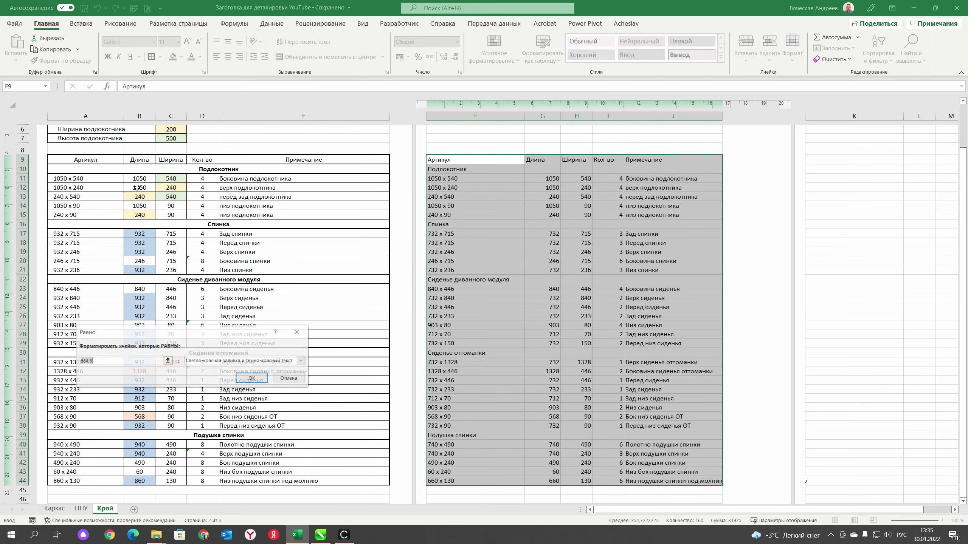
{"action": "left_click", "coordinate": [98, 160]}
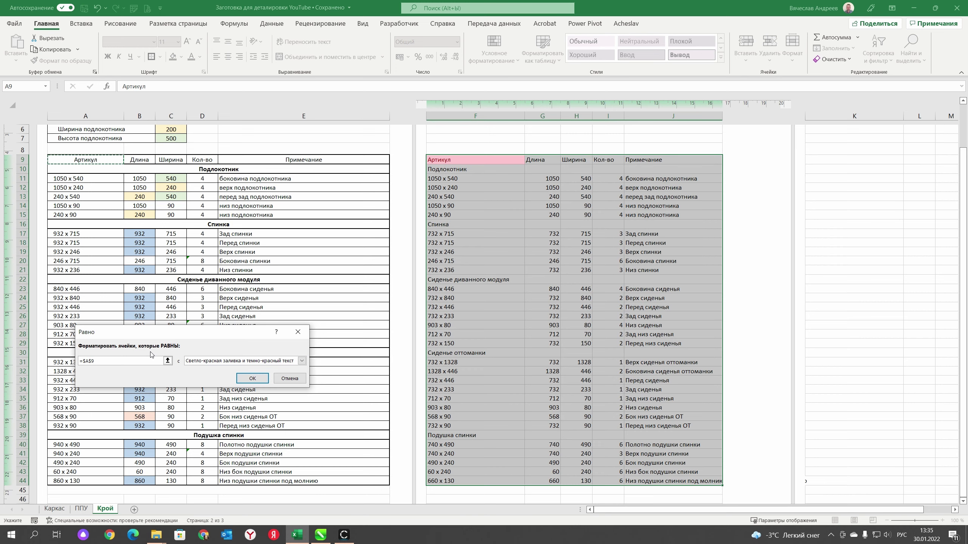
{"action": "key", "text": "F4"}
{"action": "key", "text": "F4"}
{"action": "key", "text": "F4"}
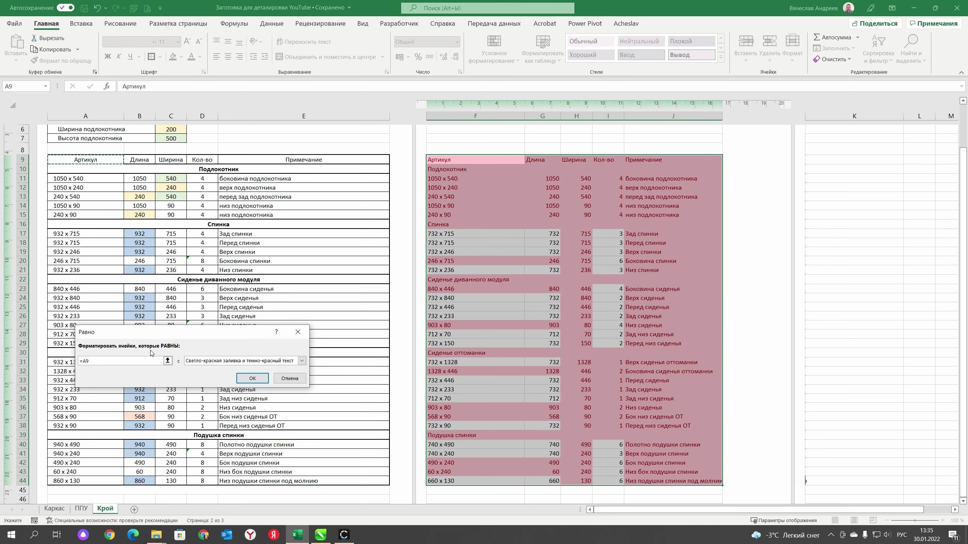
{"action": "key", "text": "Return"}
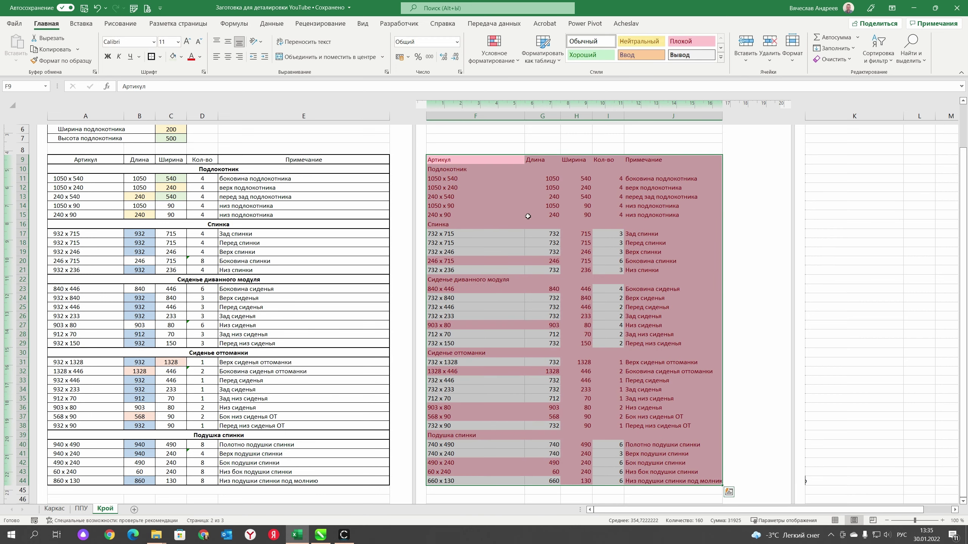
{"action": "left_click_drag", "start_coordinate": [610, 234], "coordinate": [610, 270]}
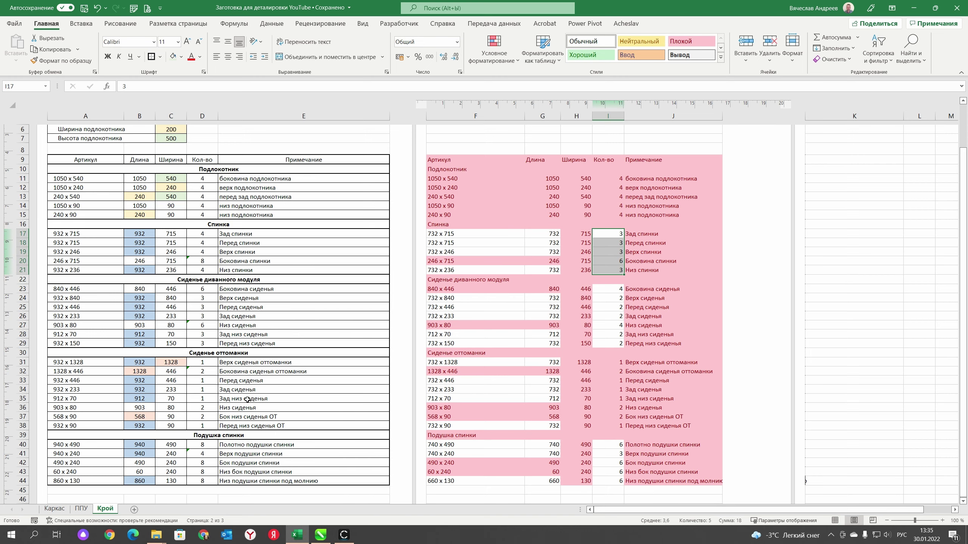
Step: Set Оттоманка in C4 to Нет on Каркас, then review the Крой snapshot
{"action": "left_click", "coordinate": [51, 508]}
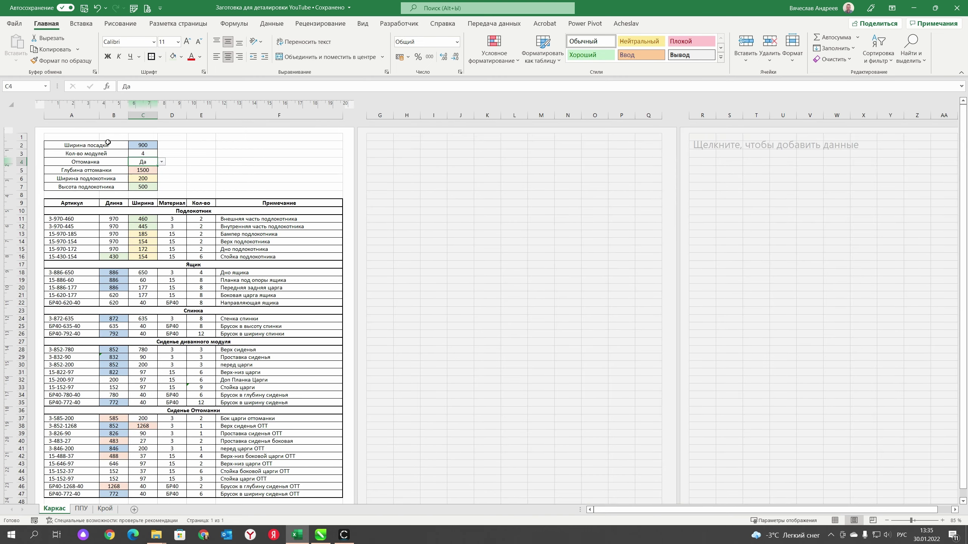
{"action": "left_click", "coordinate": [161, 162]}
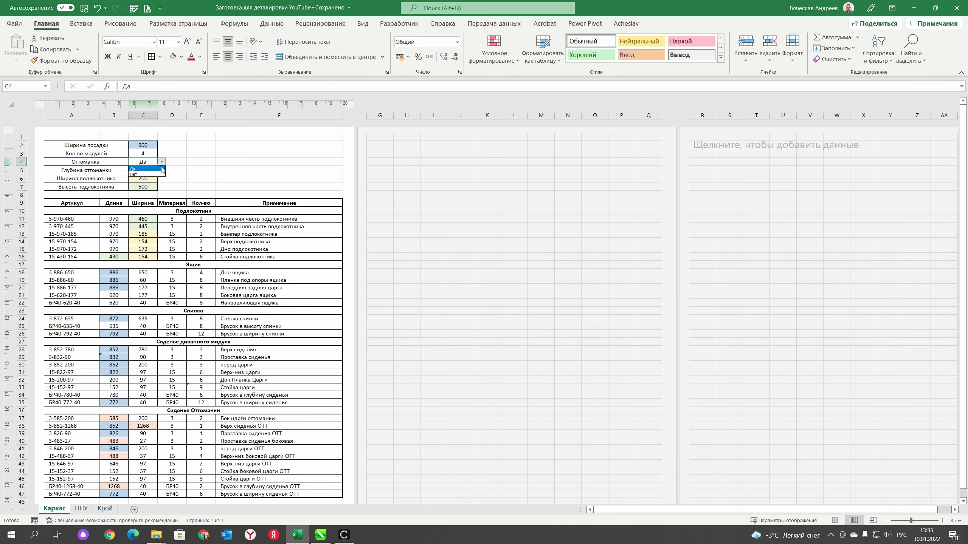
{"action": "left_click", "coordinate": [150, 177]}
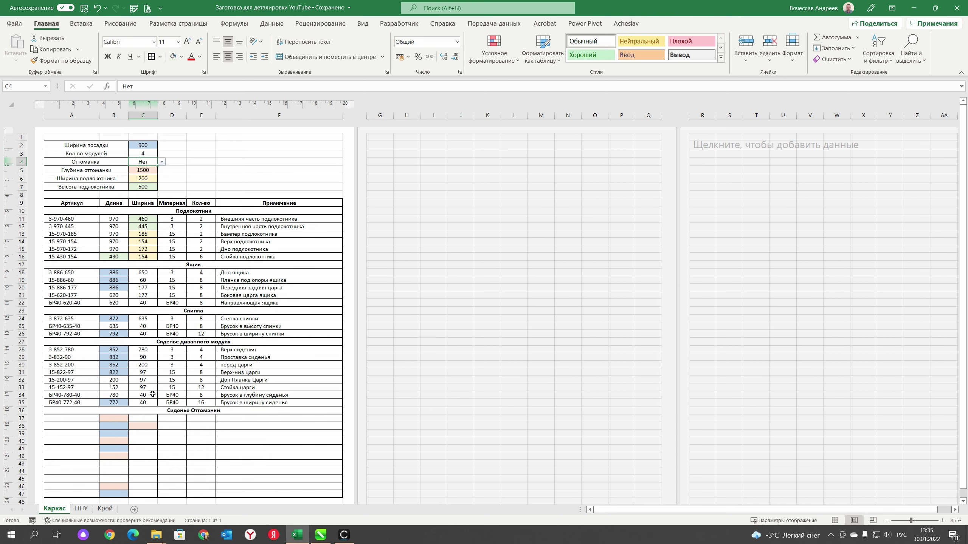
{"action": "left_click", "coordinate": [105, 508]}
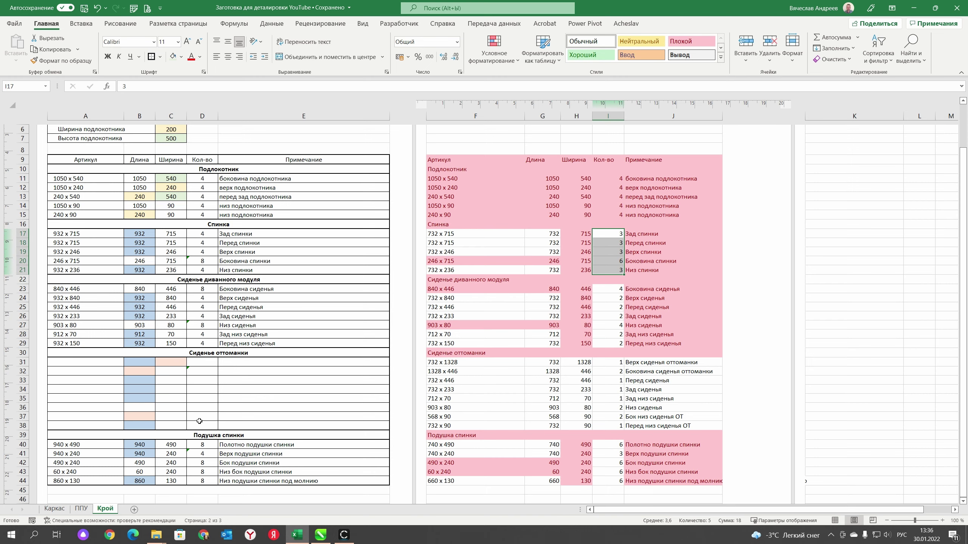
Step: Switch back to Каркас, showing seat width 900, 4 modules and ottoman Нет
{"action": "left_click", "coordinate": [55, 509]}
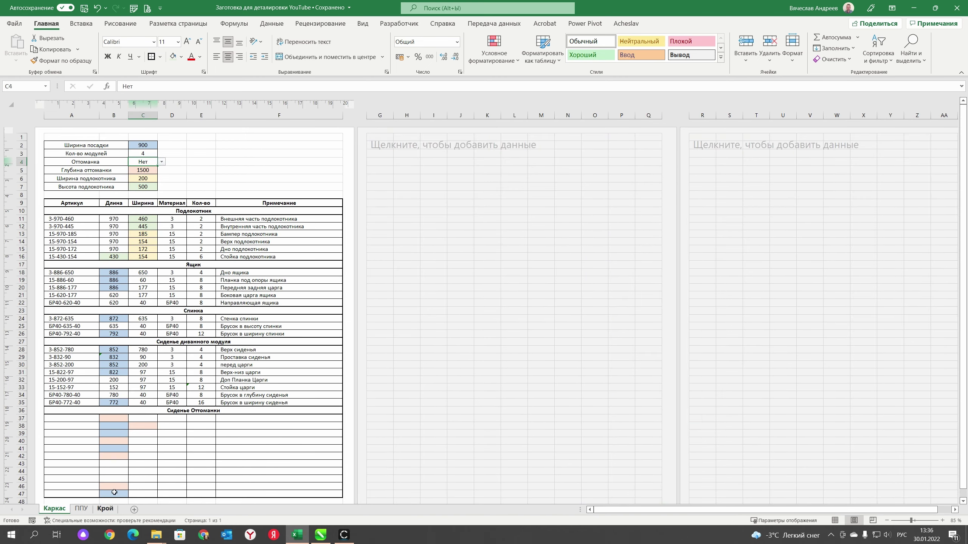